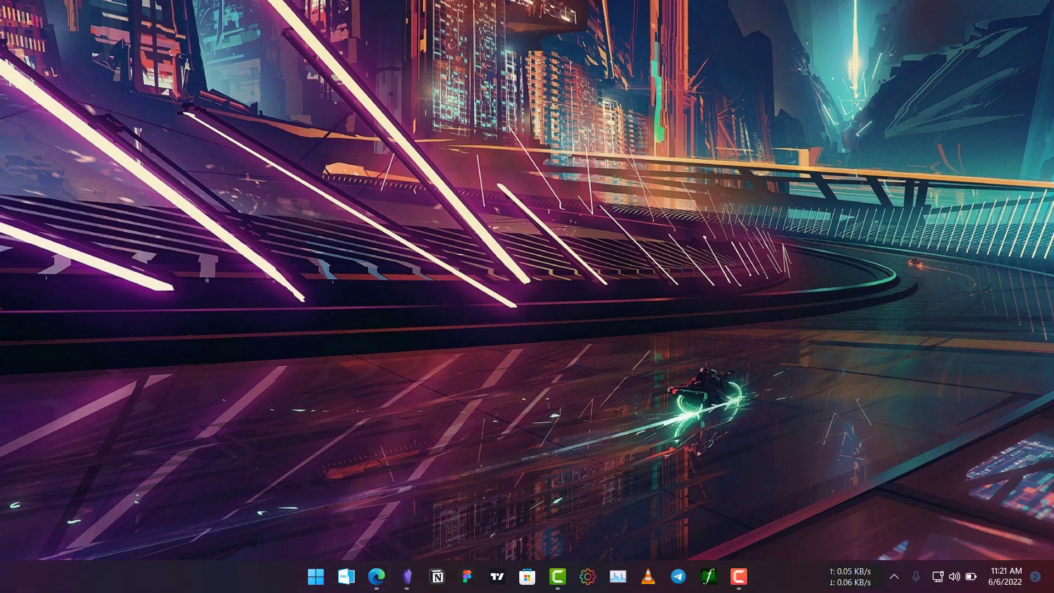
# - Bring up Obsidian's Dashboard note with its goal progress cards and maximize the window
pyautogui.click(405, 585)
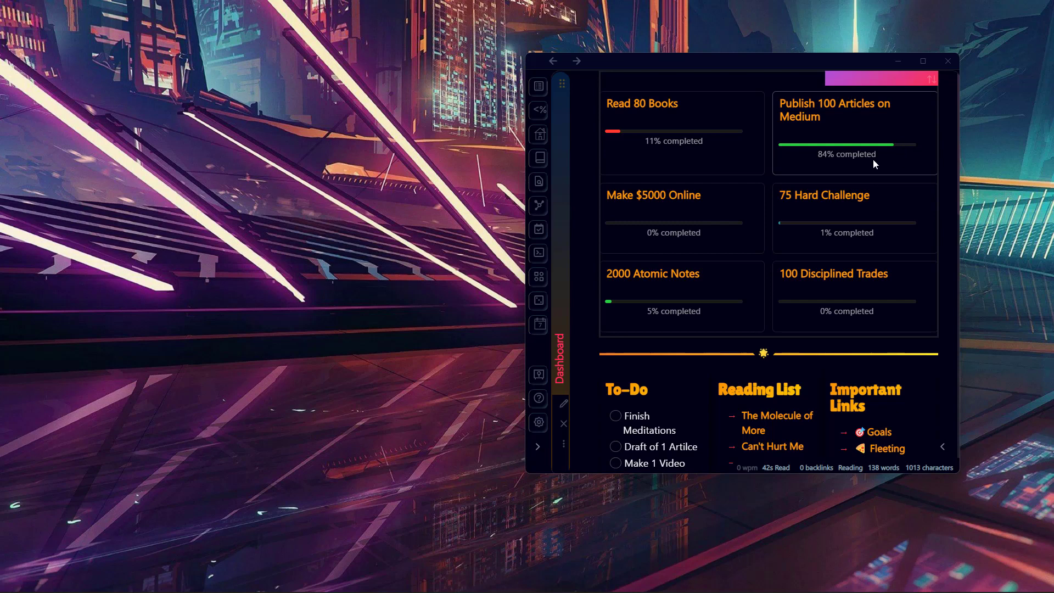
pyautogui.click(923, 61)
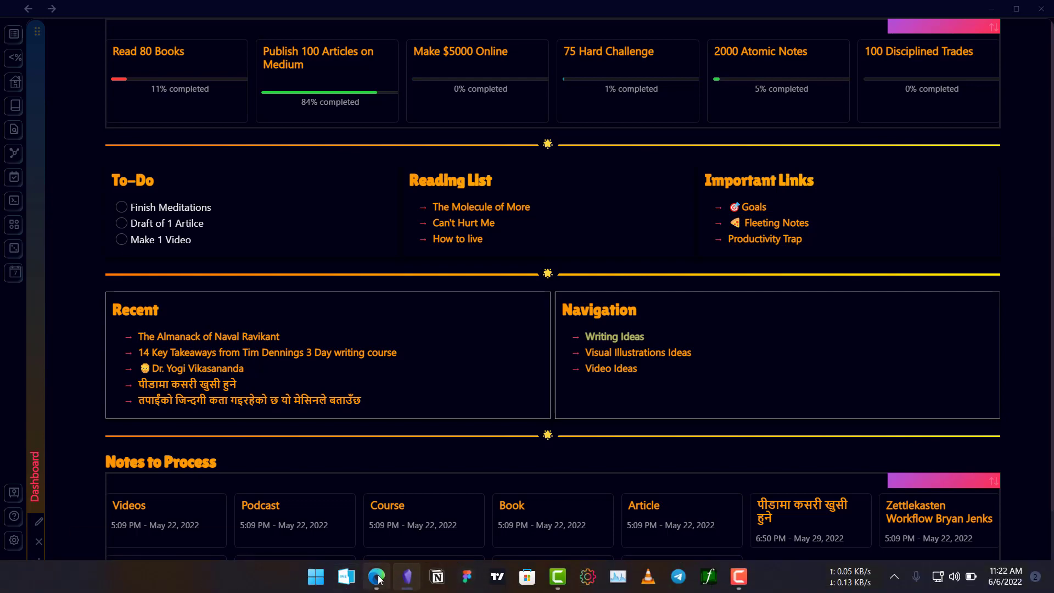
# - In the Medium article, copy part of the Bar progress line from the 1st Method example
pyautogui.click(376, 577)
pyautogui.click(489, 279)
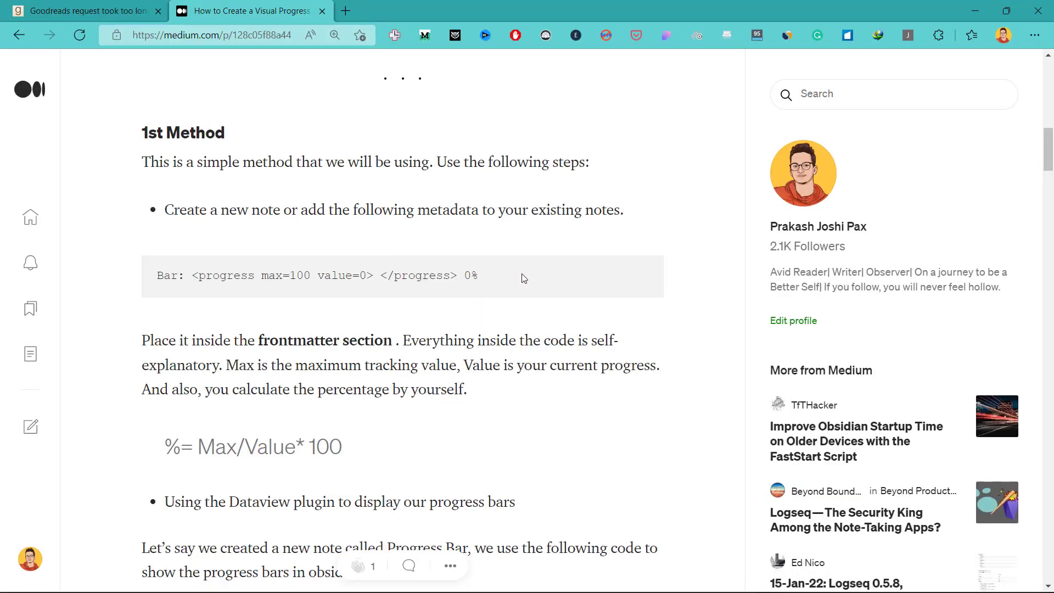
pyautogui.moveTo(479, 276); pyautogui.dragTo(134, 271)
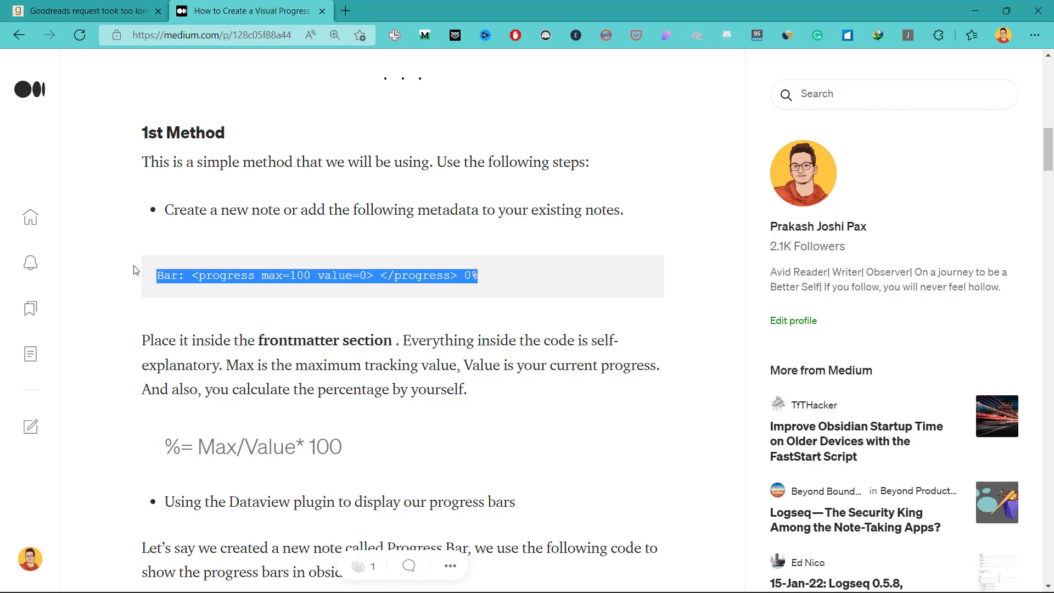
pyautogui.rightClick(209, 276)
pyautogui.click(242, 188)
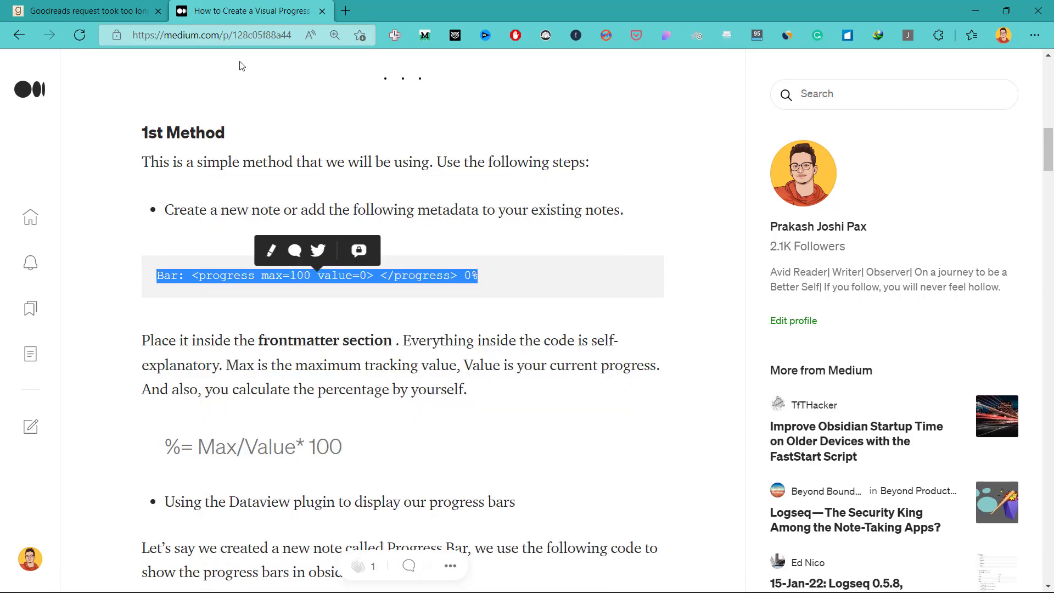
# - Reselect the entire 'Bar: <progress …> 0%' code line and copy it
pyautogui.scroll(6, 245, 165)
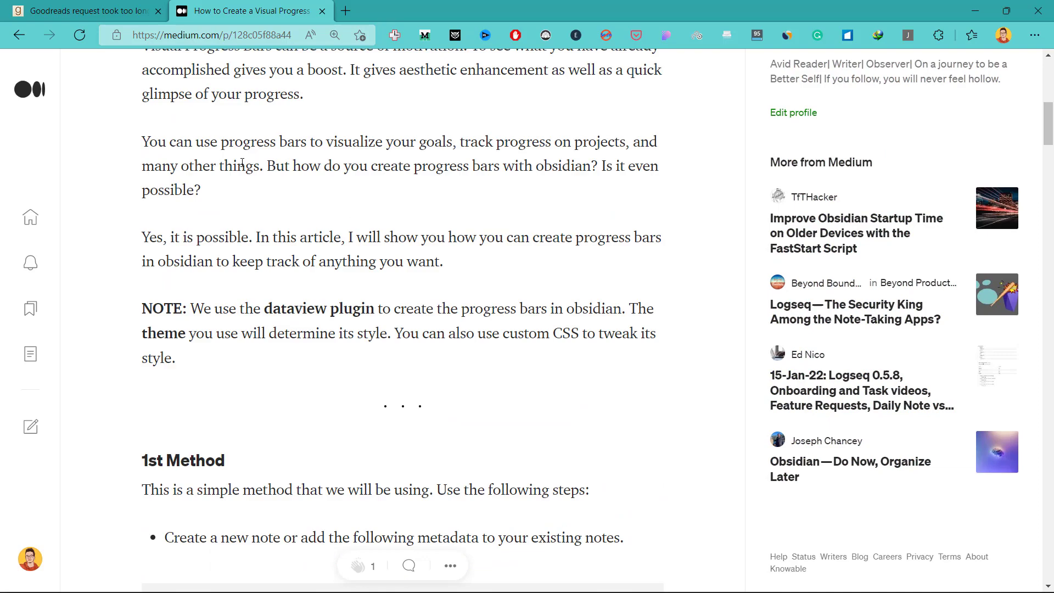
pyautogui.scroll(-8, 242, 163)
pyautogui.scroll(17, 220, 247)
pyautogui.scroll(-18, 196, 334)
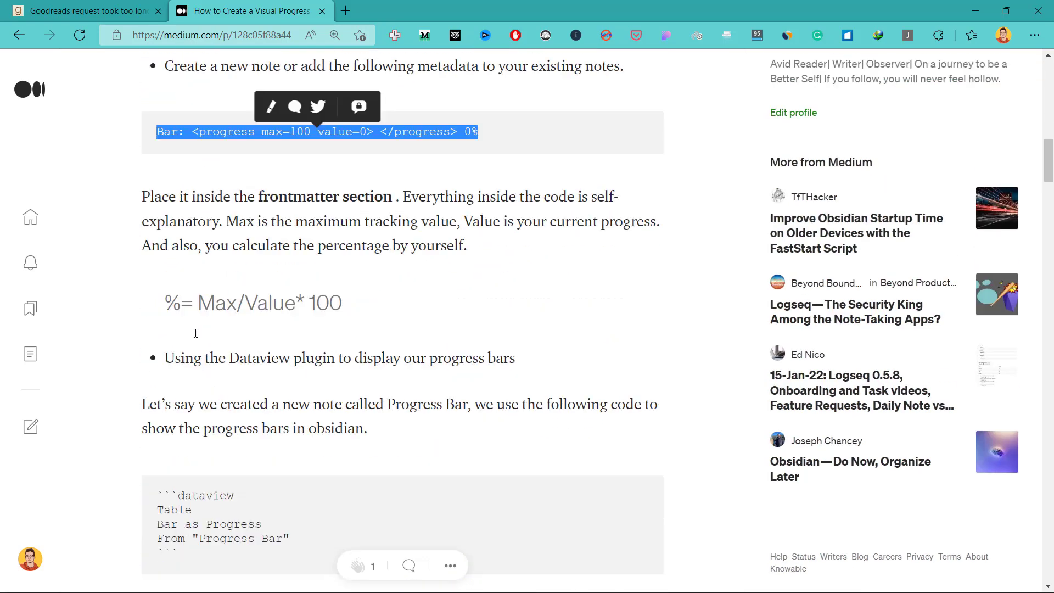
pyautogui.scroll(-2, 196, 334)
pyautogui.scroll(3, 164, 247)
pyautogui.click(156, 167)
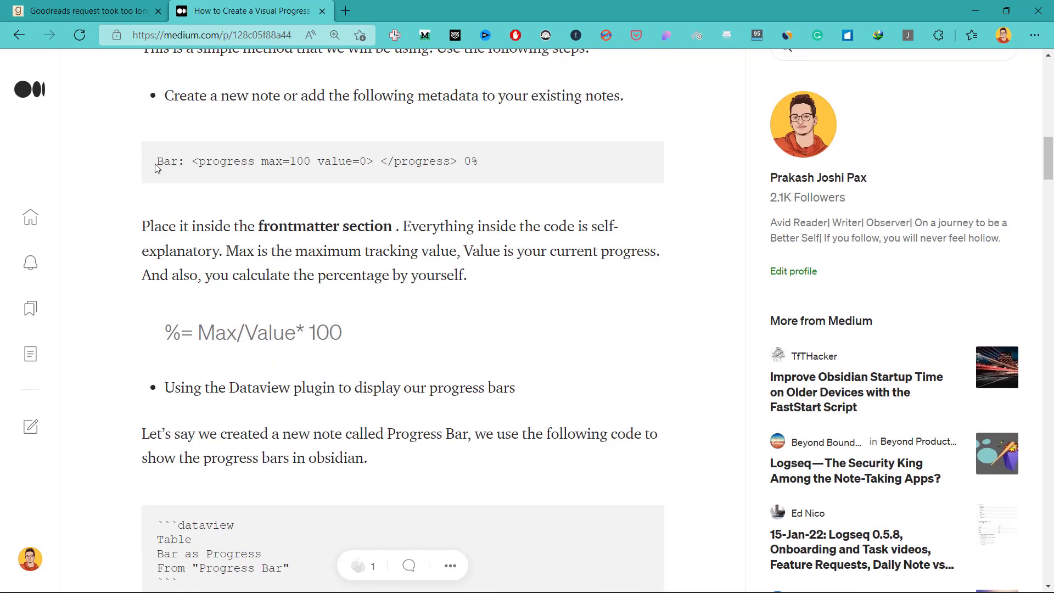
pyautogui.moveTo(156, 167); pyautogui.dragTo(489, 165)
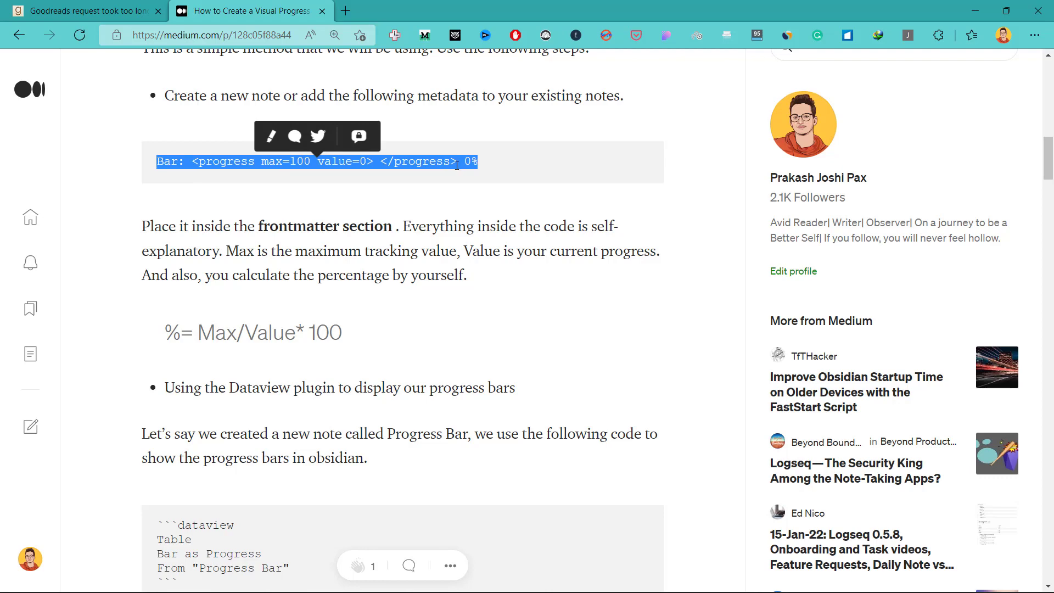
pyautogui.rightClick(456, 165)
pyautogui.click(478, 176)
# - Back in Obsidian, create a new note named 'Progress Bar'
pyautogui.moveTo(441, 580)
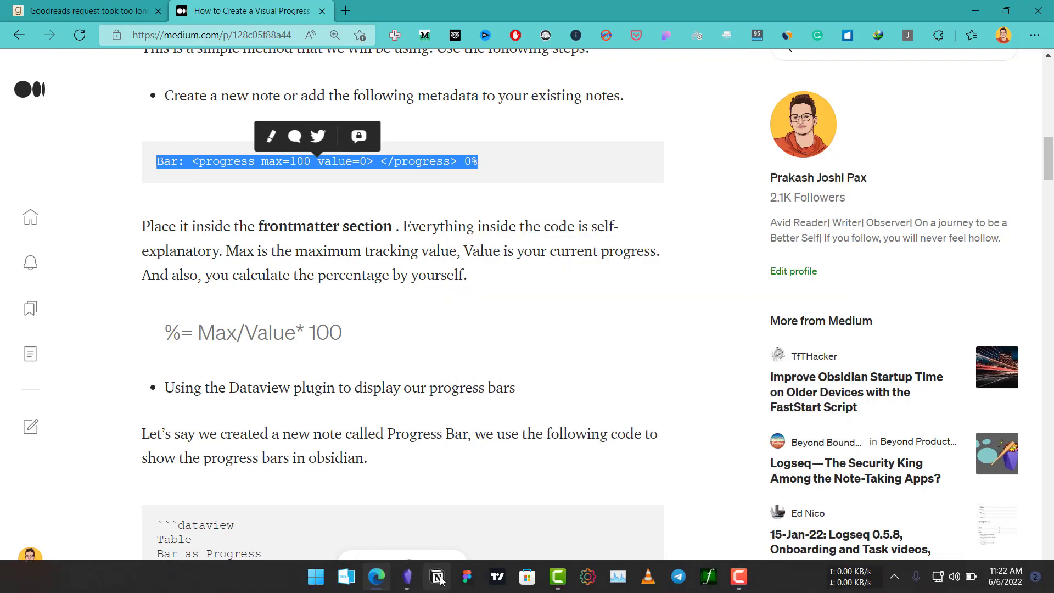
pyautogui.click(407, 577)
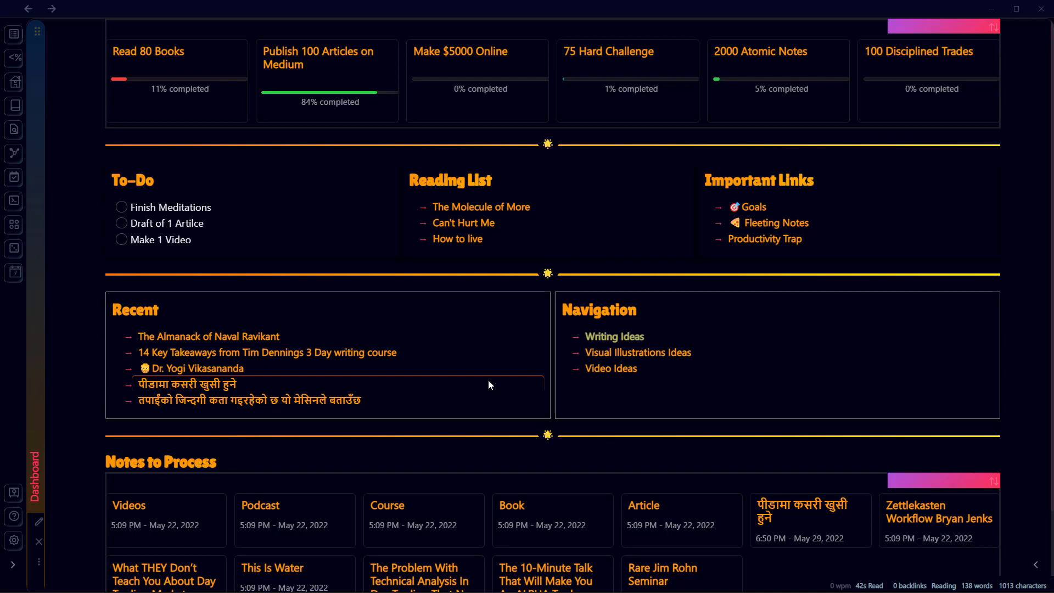
pyautogui.hotkey('ctrl', 'n')
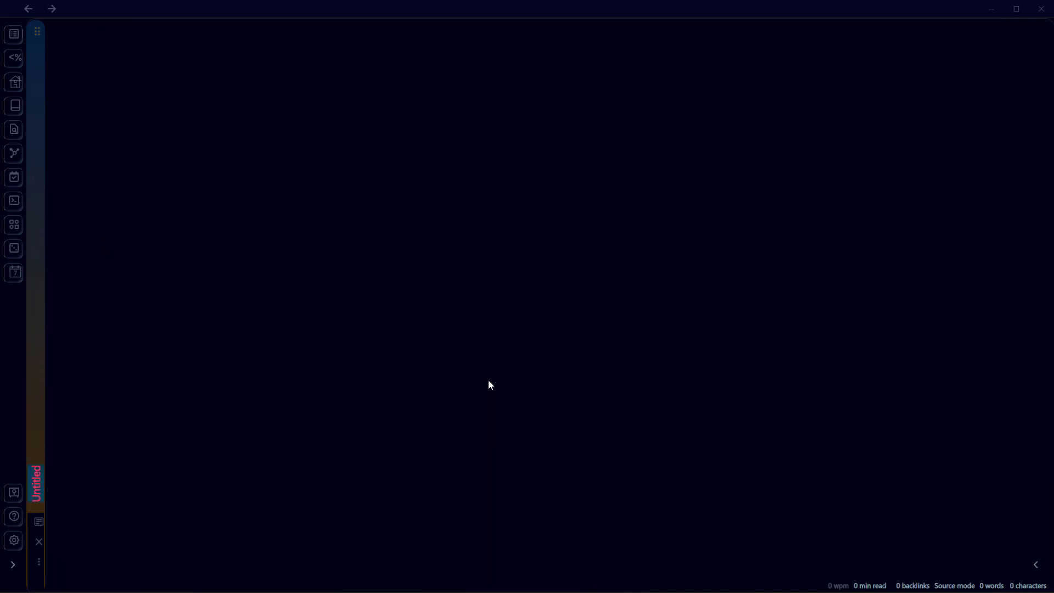
pyautogui.write('Progress Bar')
# - Wrap the pasted Bar progress line in --- frontmatter, then add the text 'Experimental Note'
pyautogui.press('Return')
pyautogui.write('---')
pyautogui.press('Return')
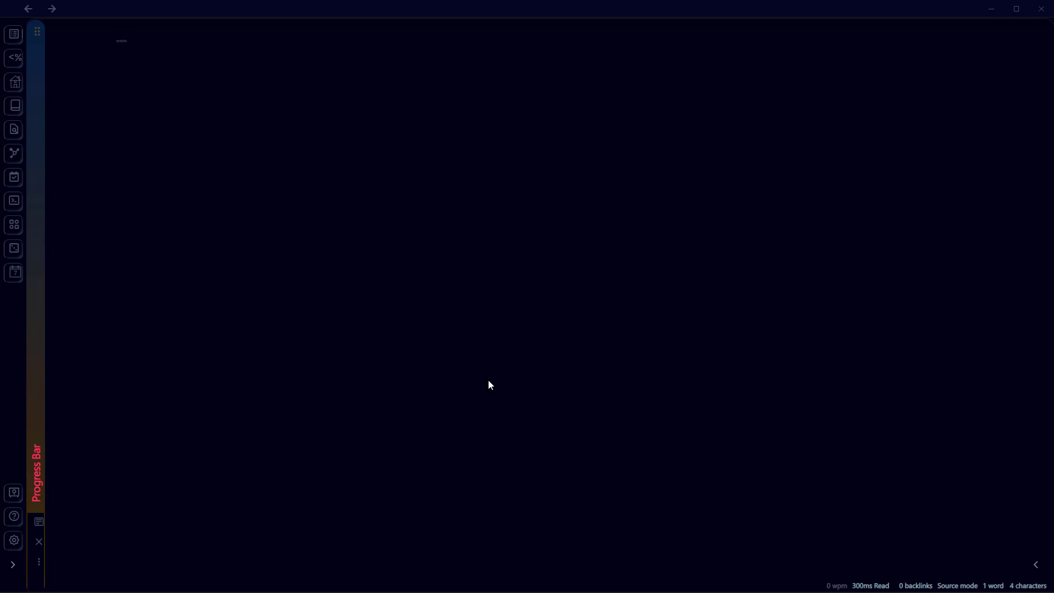
pyautogui.hotkey('ctrl', 'v')
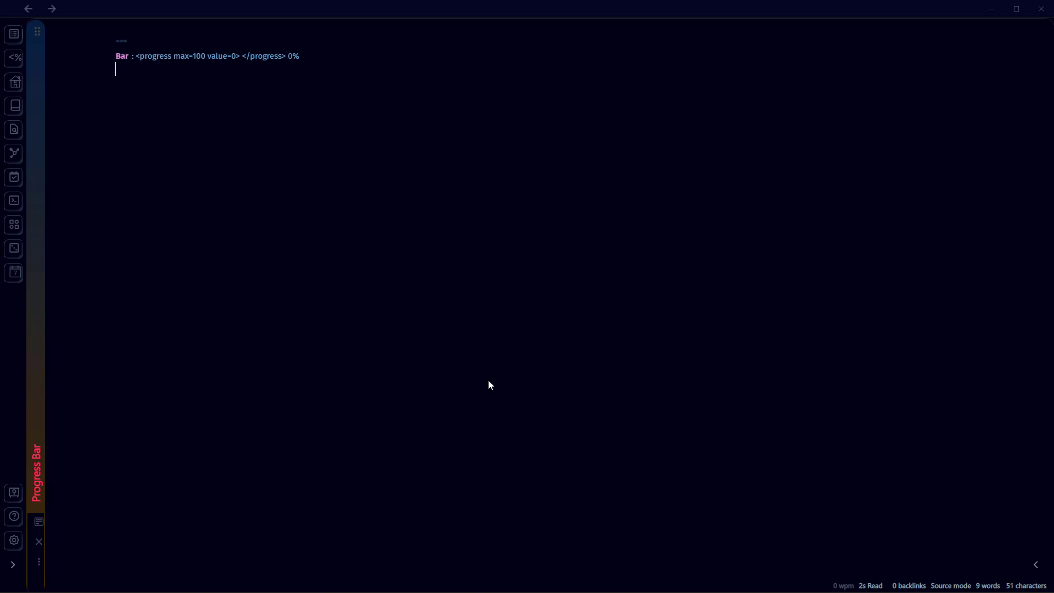
pyautogui.press('Return')
pyautogui.write('---')
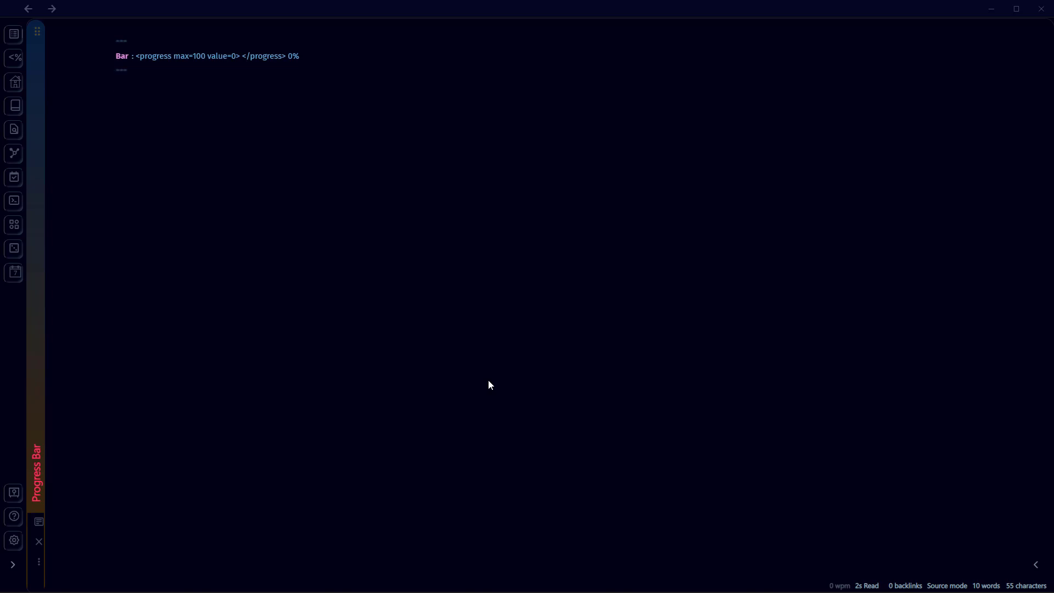
pyautogui.write('Experimental Note')
pyautogui.moveTo(146, 56); pyautogui.dragTo(300, 56)
# - Find Dataview under Community plugins, install it, review its options, then close Settings
pyautogui.click(198, 84)
pyautogui.click(13, 540)
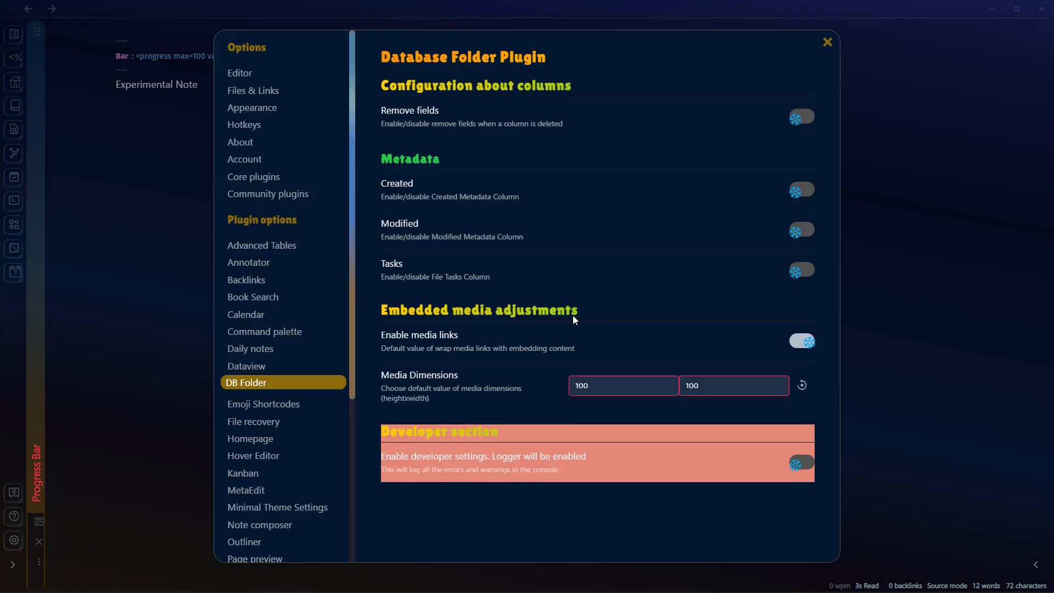
pyautogui.click(298, 199)
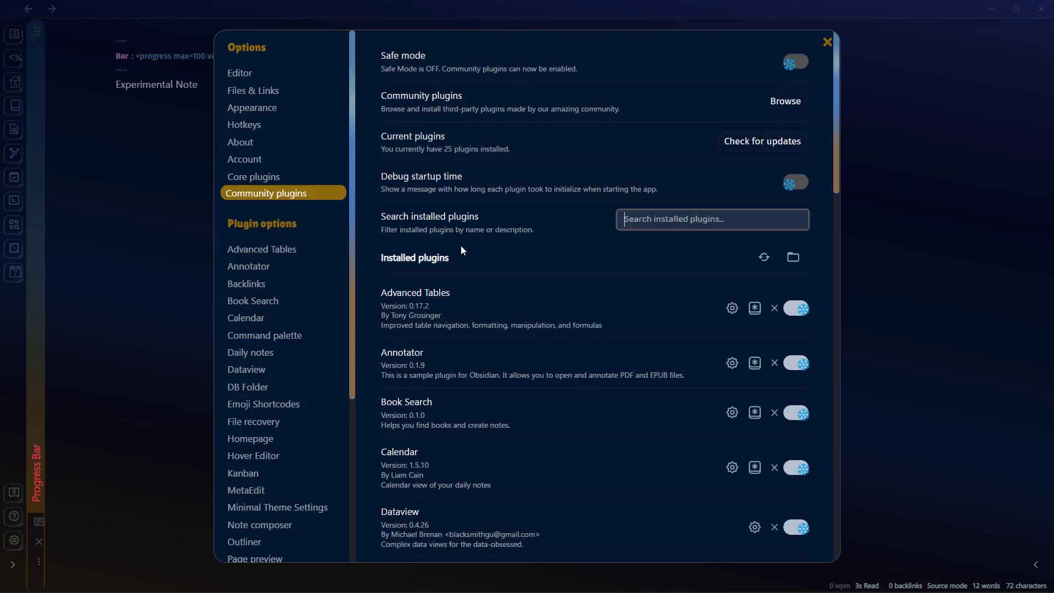
pyautogui.click(796, 106)
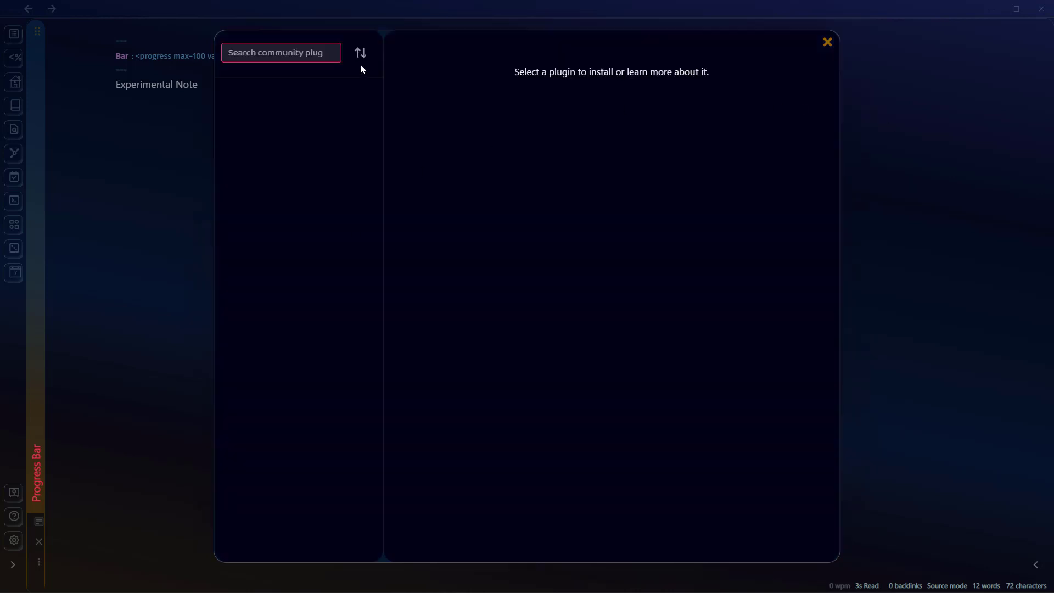
pyautogui.write('datave')
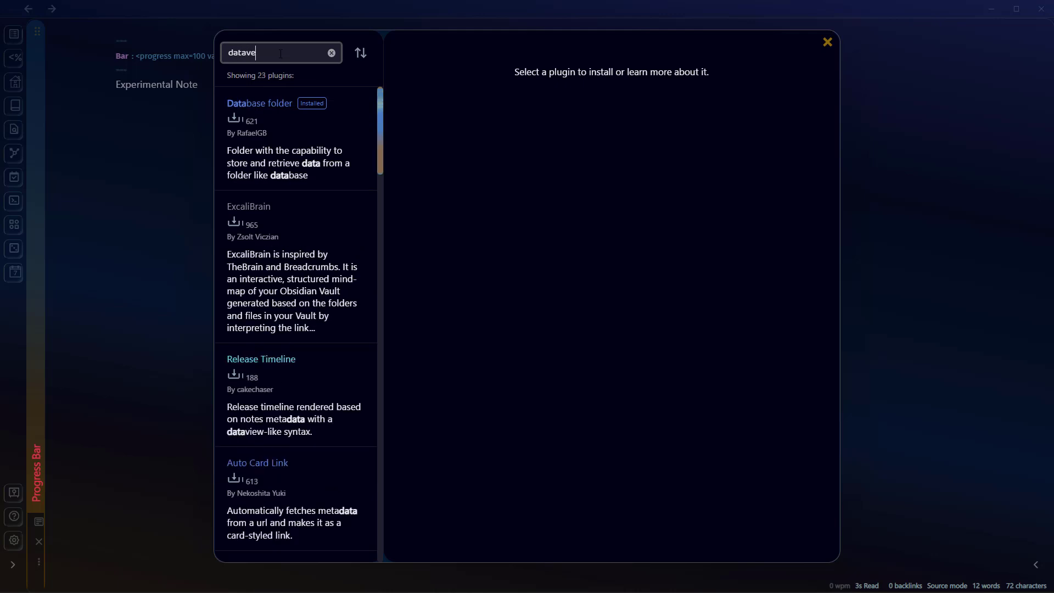
pyautogui.press('BackSpace')
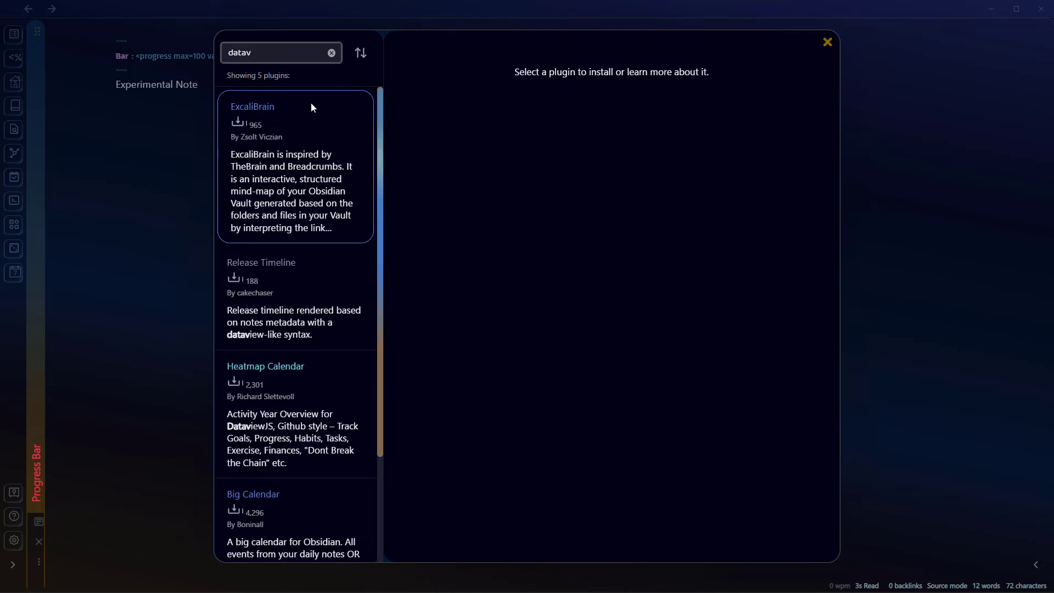
pyautogui.write('iew')
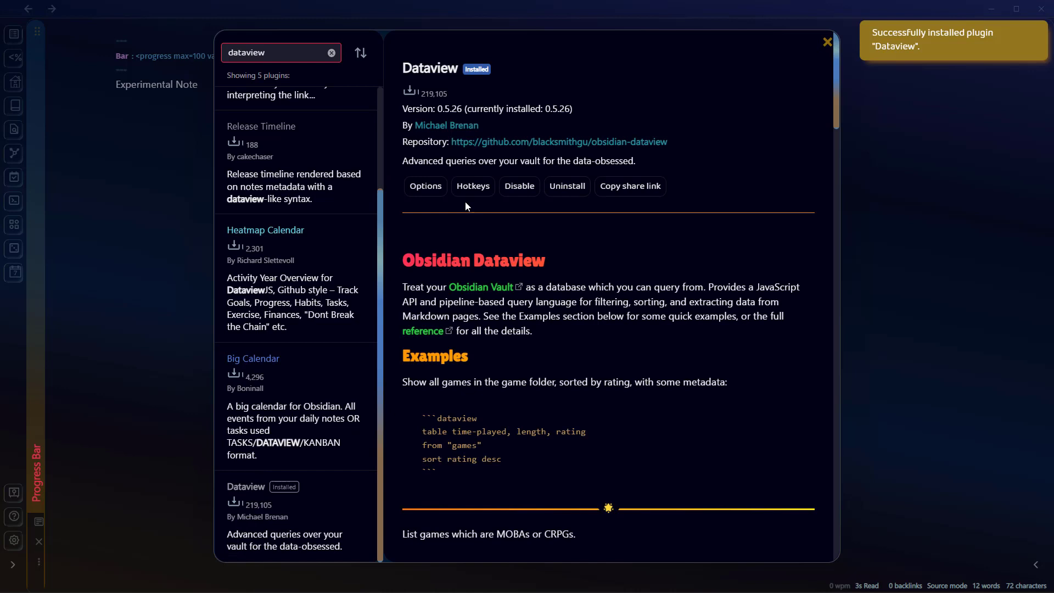
pyautogui.click(437, 186)
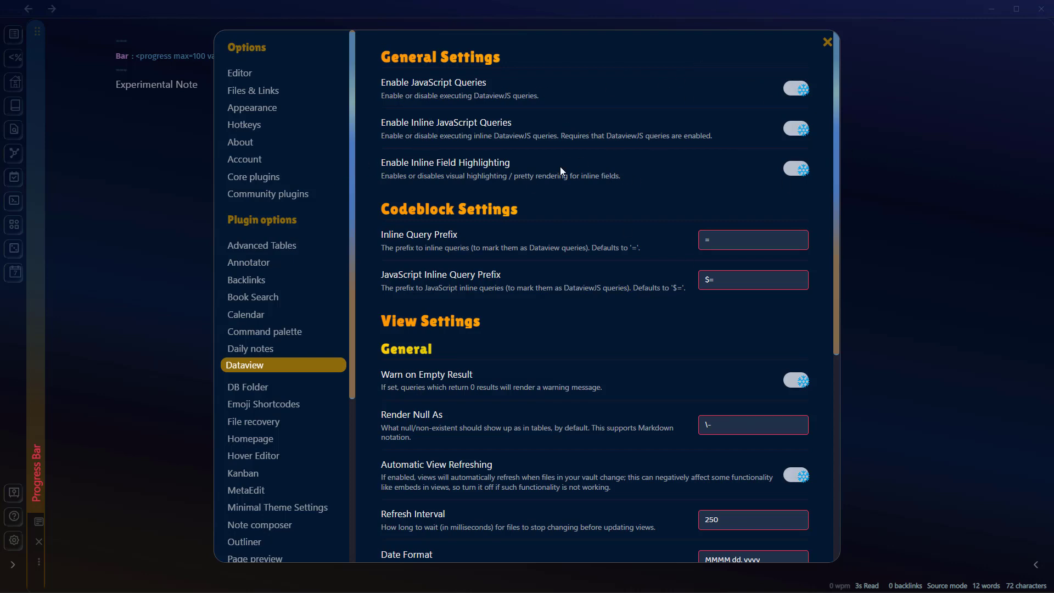
pyautogui.click(827, 42)
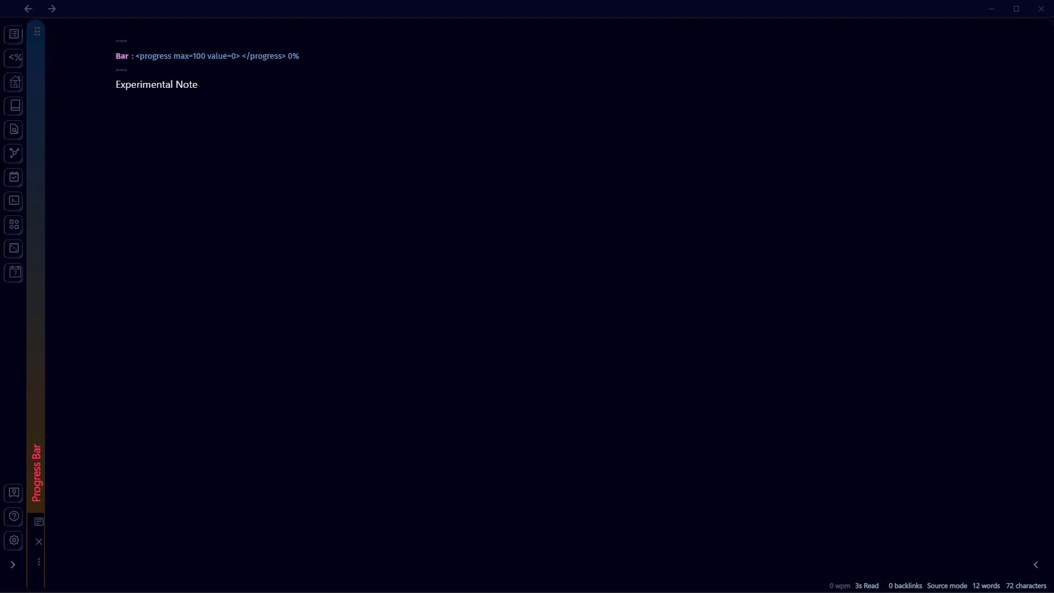
# - Create a 'Datview' note with a dataview block reading Table / From "Progress Bar"
pyautogui.hotkey('ctrl', 'n')
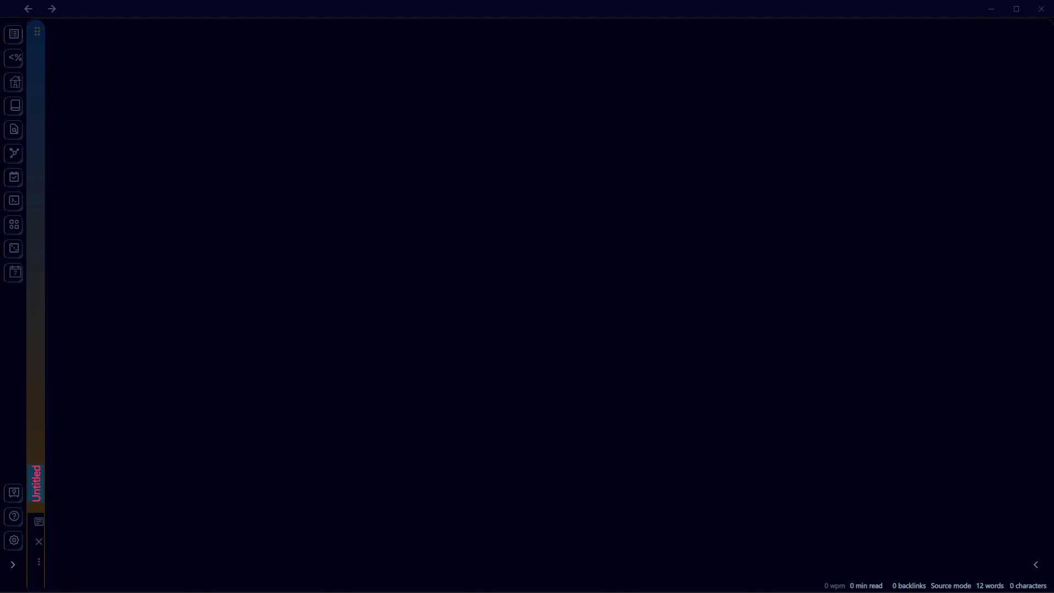
pyautogui.write('Datview')
pyautogui.write('```')
pyautogui.write('dataview')
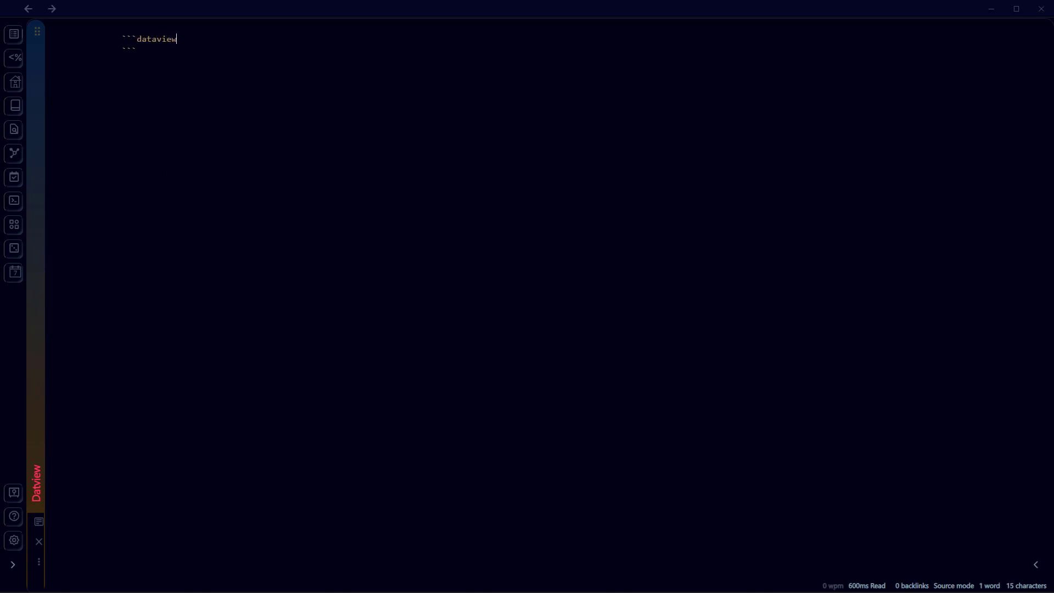
pyautogui.press('Return')
pyautogui.write('Table')
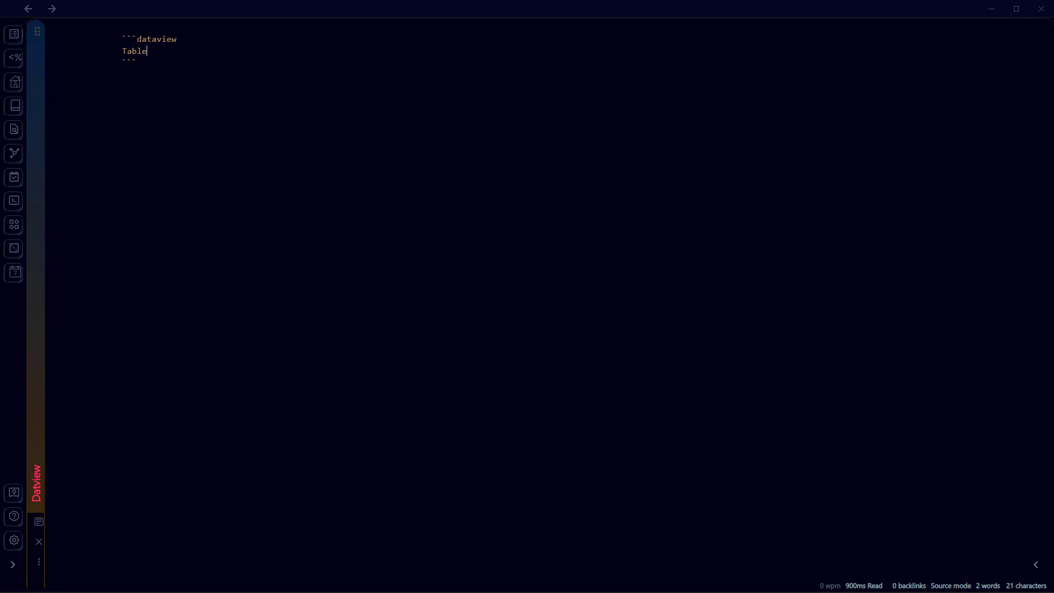
pyautogui.press('Return')
pyautogui.write('From "Progress Bar')
# - Add 'Bar as Progress' under Table in the query and render it as a table
pyautogui.click(13, 565)
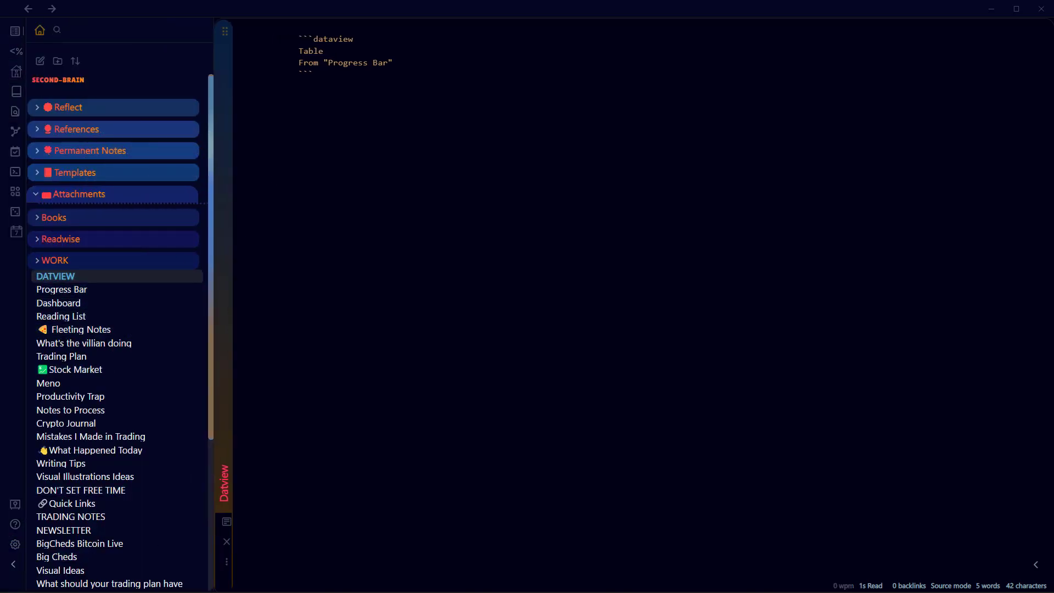
pyautogui.click(12, 565)
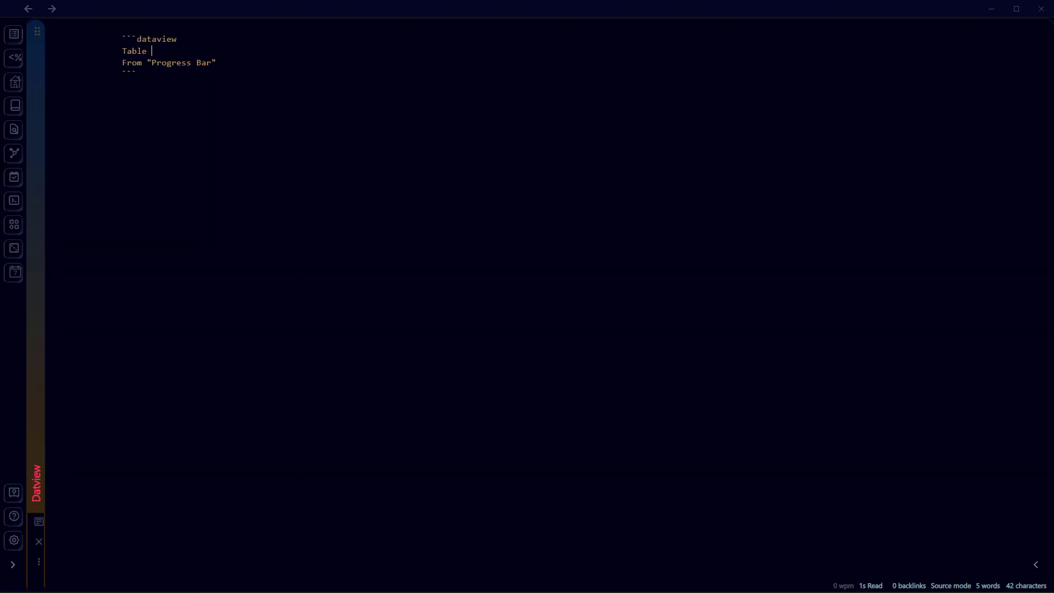
pyautogui.press('Return')
pyautogui.write('Bar is')
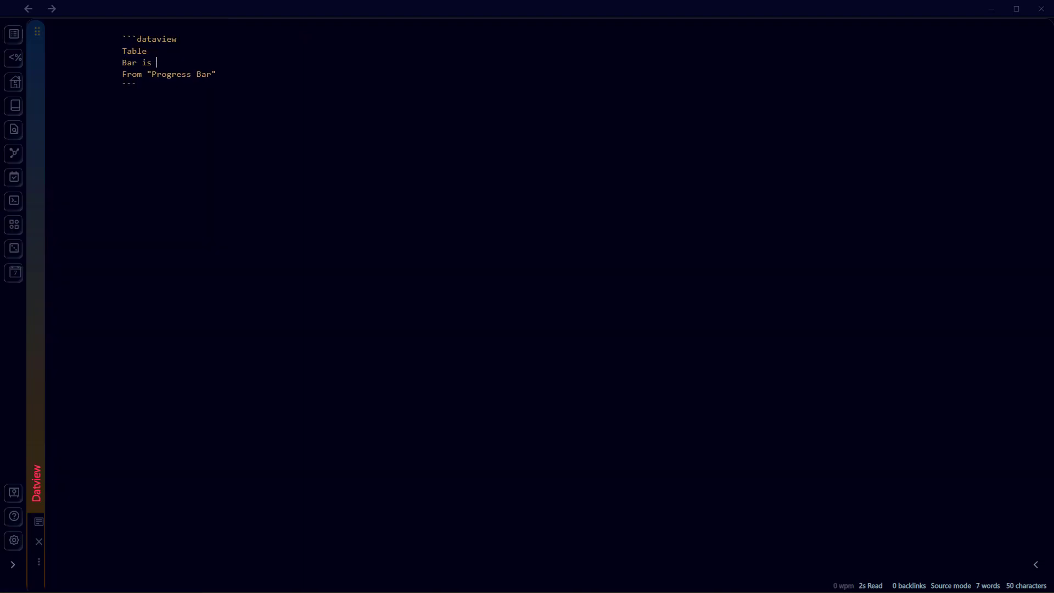
pyautogui.write(' Progress')
pyautogui.click(137, 84)
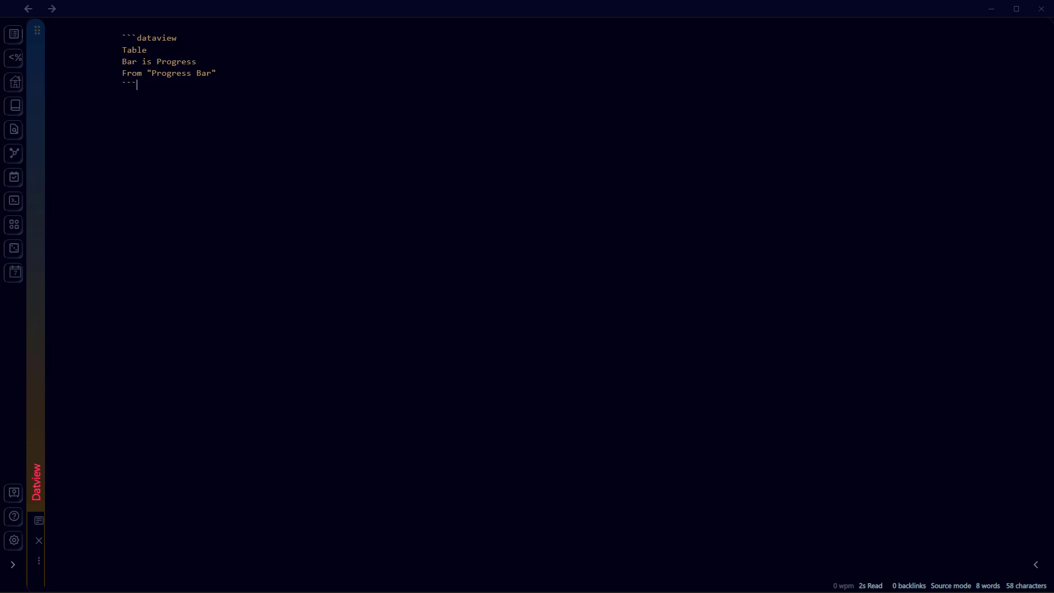
pyautogui.hotkey('ctrl', 'e')
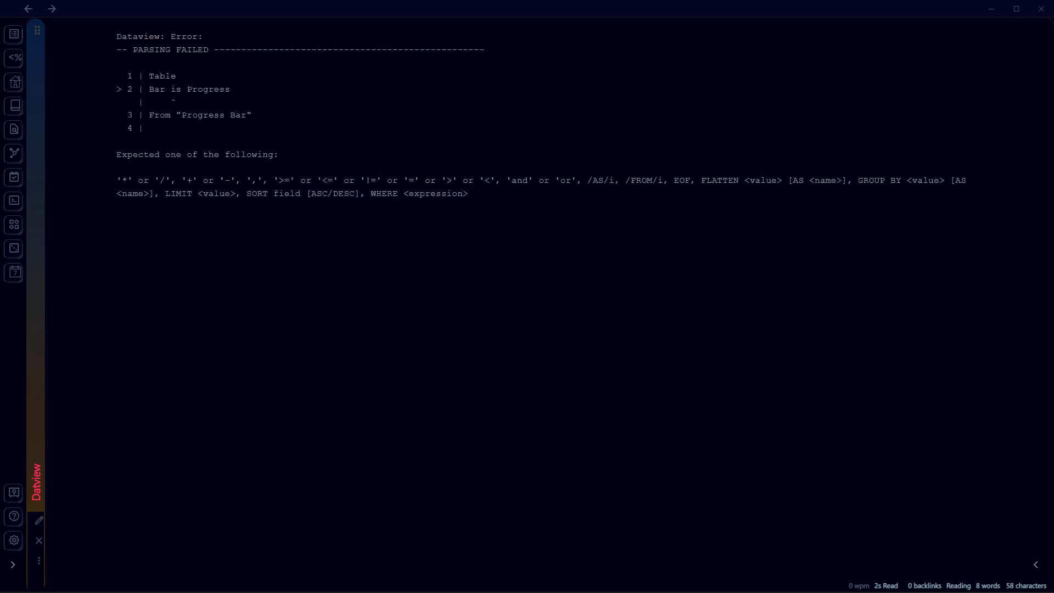
pyautogui.hotkey('ctrl', 'e')
pyautogui.doubleClick(145, 62)
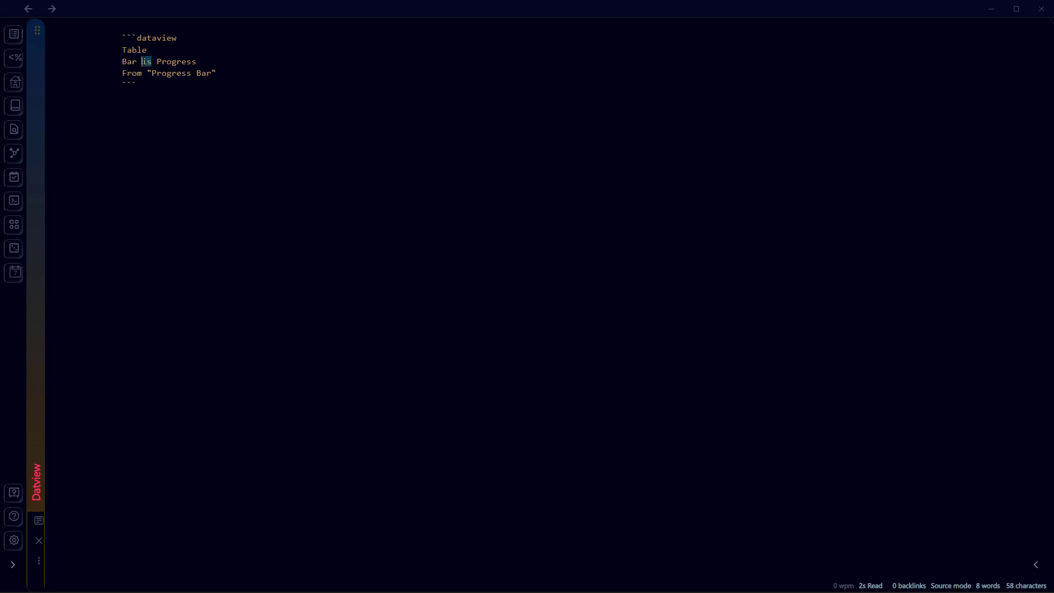
pyautogui.write('as')
pyautogui.hotkey('ctrl', 'e')
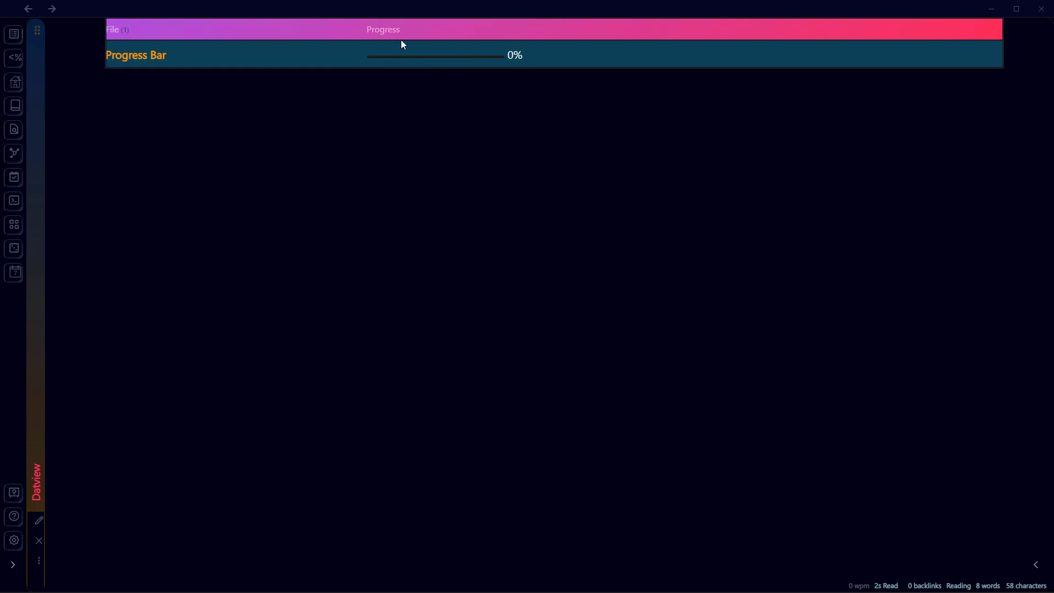
# - In the Progress Bar note's source, change value=0 to 35 and the 0% label to 35%
pyautogui.click(159, 57)
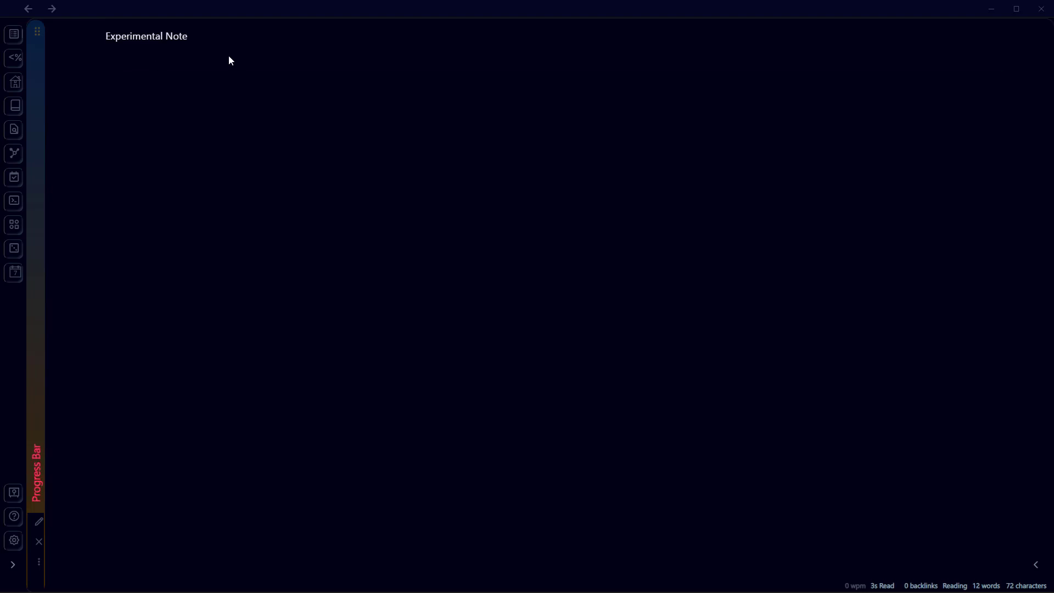
pyautogui.hotkey('ctrl', 'e')
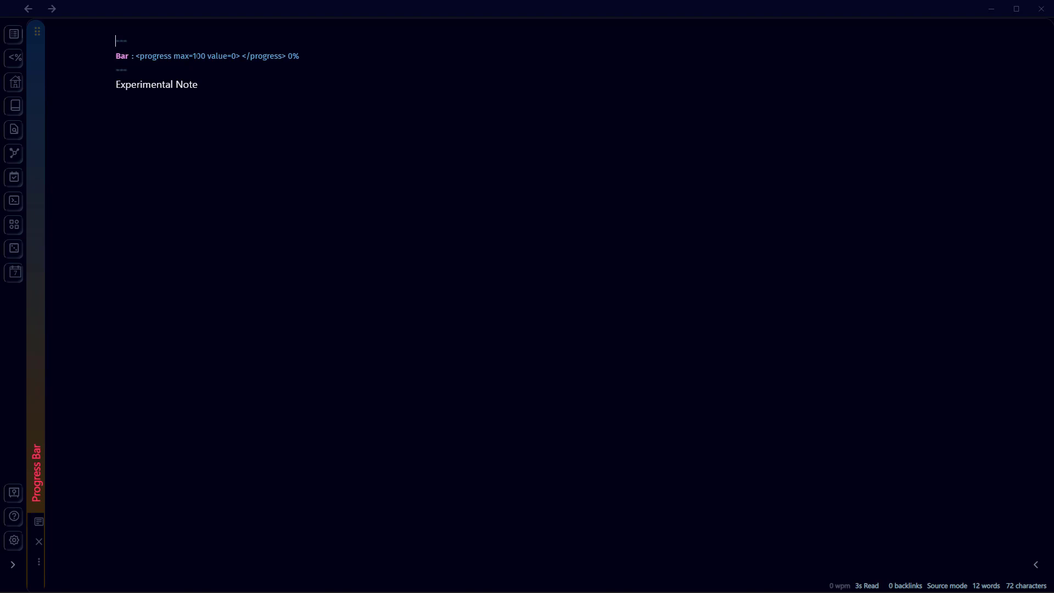
pyautogui.hotkey('shift', 'Right')
pyautogui.hotkey('shift', 'Right')
pyautogui.doubleClick(234, 56)
pyautogui.write('35')
pyautogui.doubleClick(293, 56)
pyautogui.write('35')
# - Check that the Datview table shows 35%, then reopen the Progress Bar note's source
pyautogui.click(26, 9)
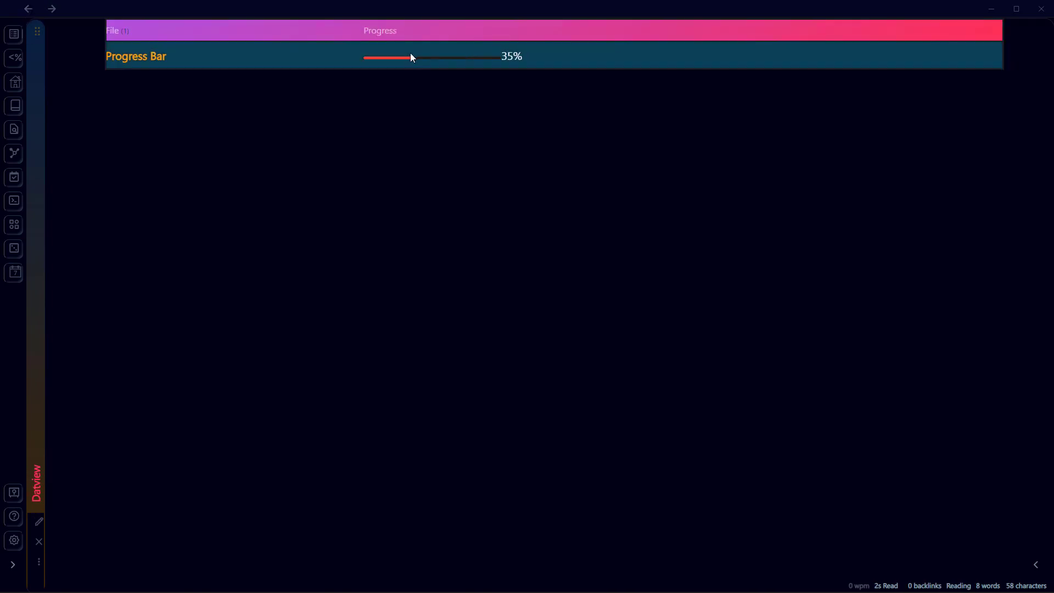
pyautogui.moveTo(410, 53); pyautogui.dragTo(550, 159)
pyautogui.click(403, 78)
pyautogui.doubleClick(545, 60)
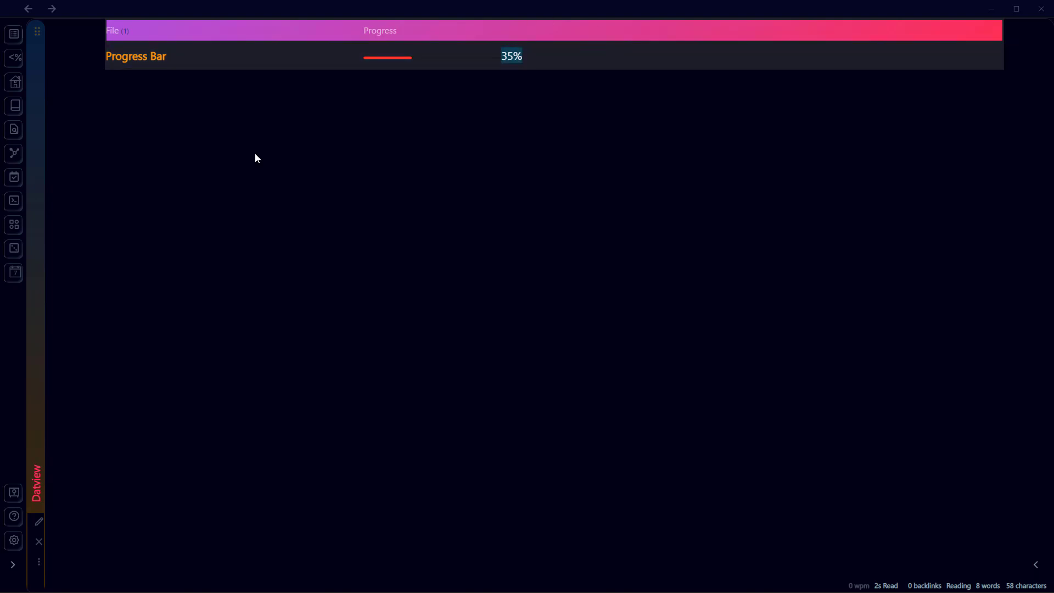
pyautogui.click(520, 150)
pyautogui.click(144, 63)
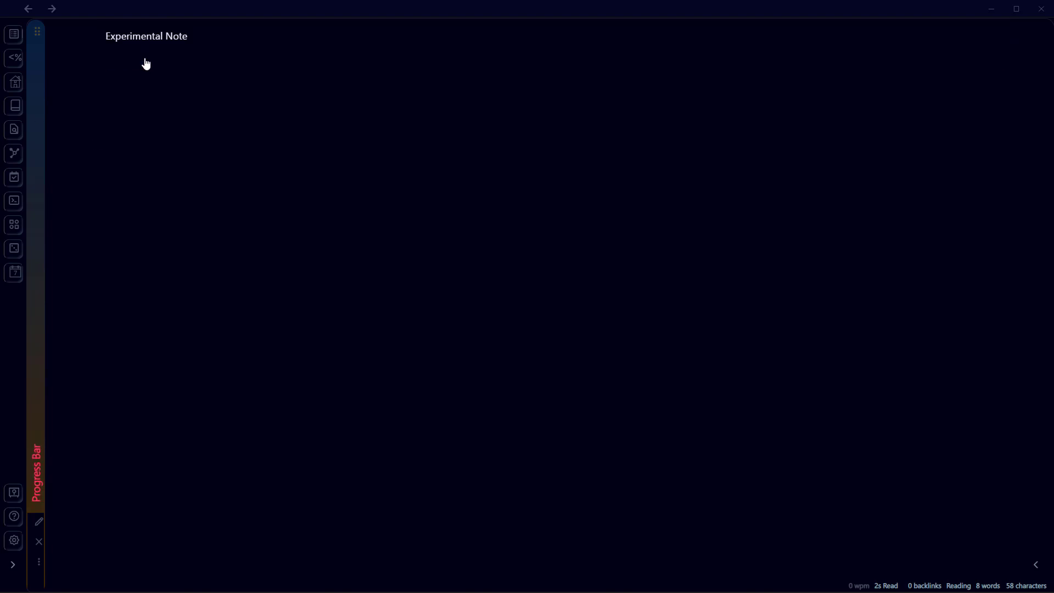
pyautogui.hotkey('ctrl', 'e')
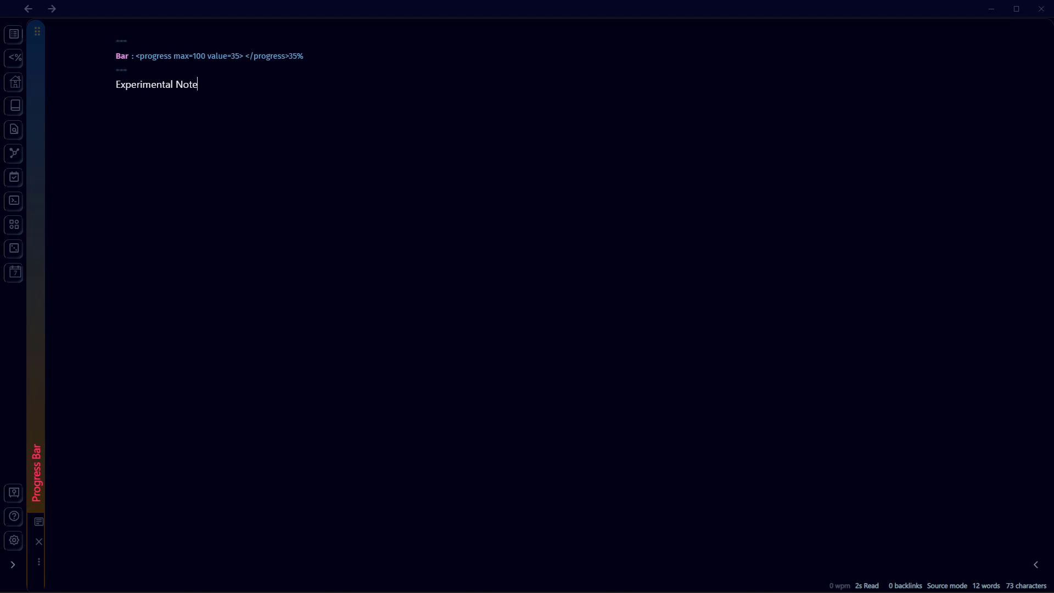
# - Minimize Obsidian and open view.js in Visual Studio Code via One Commander's 'visu' search
pyautogui.click(991, 9)
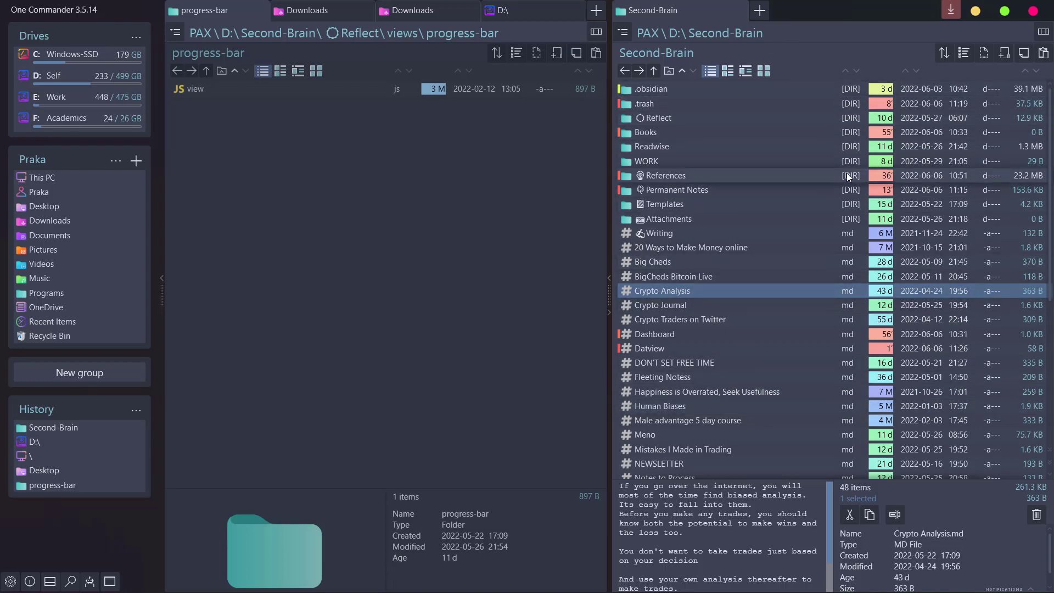
pyautogui.rightClick(800, 147)
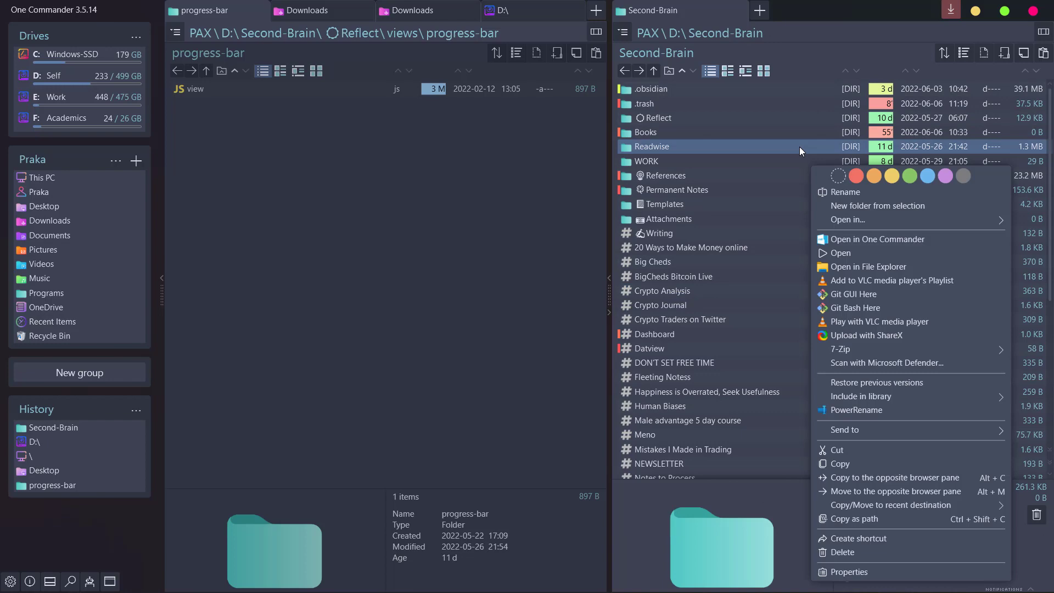
pyautogui.click(925, 118)
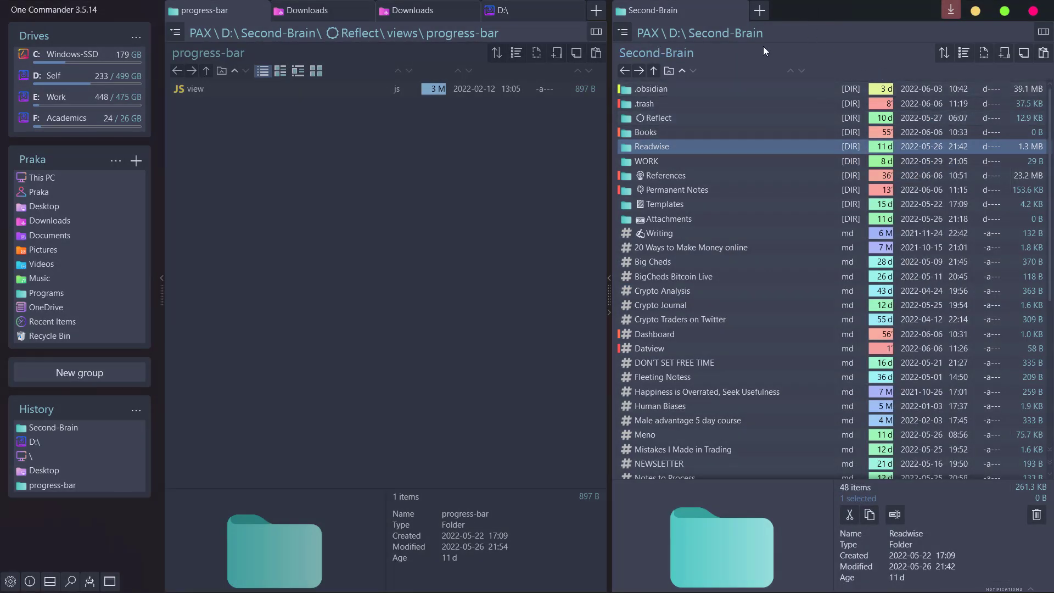
pyautogui.hotkey('ctrl', 'f')
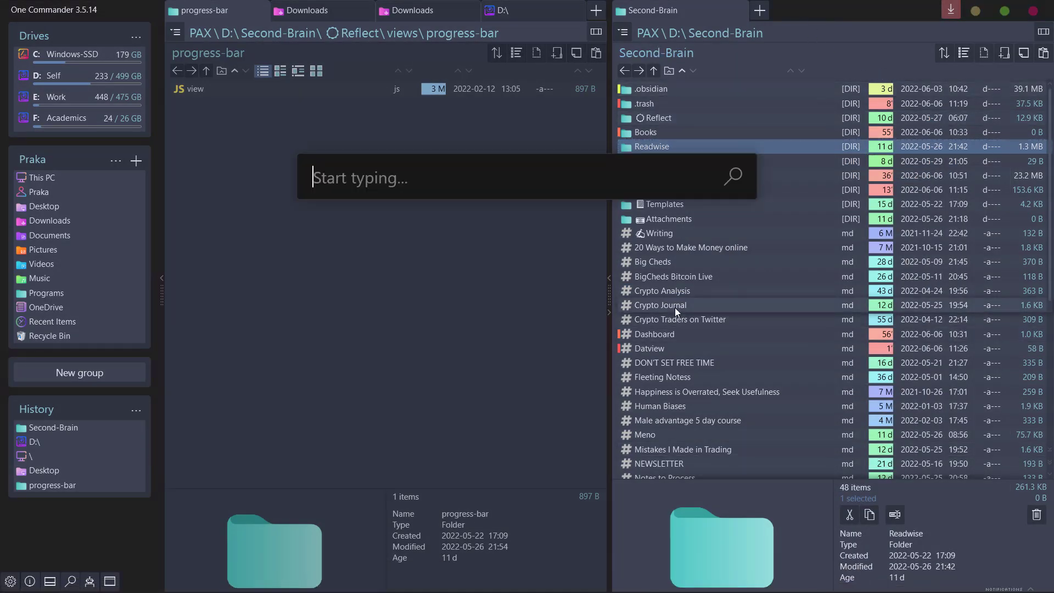
pyautogui.write('visu')
pyautogui.press('Return')
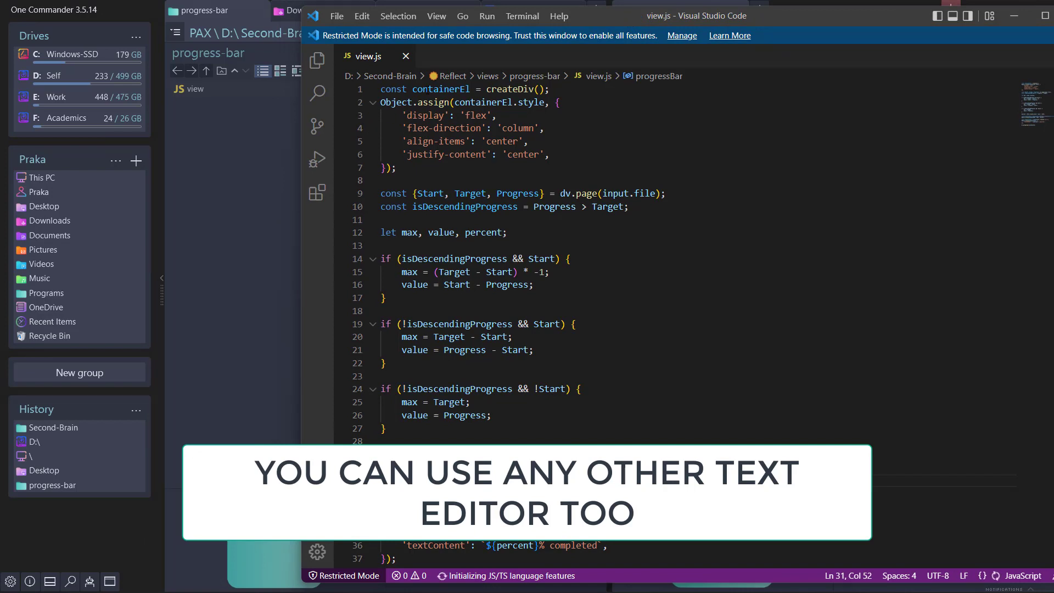
# - Place the caret in the view.js script, then bring up the Medium article in Edge
pyautogui.hotkey('ctrl', 'a')
pyautogui.click(582, 403)
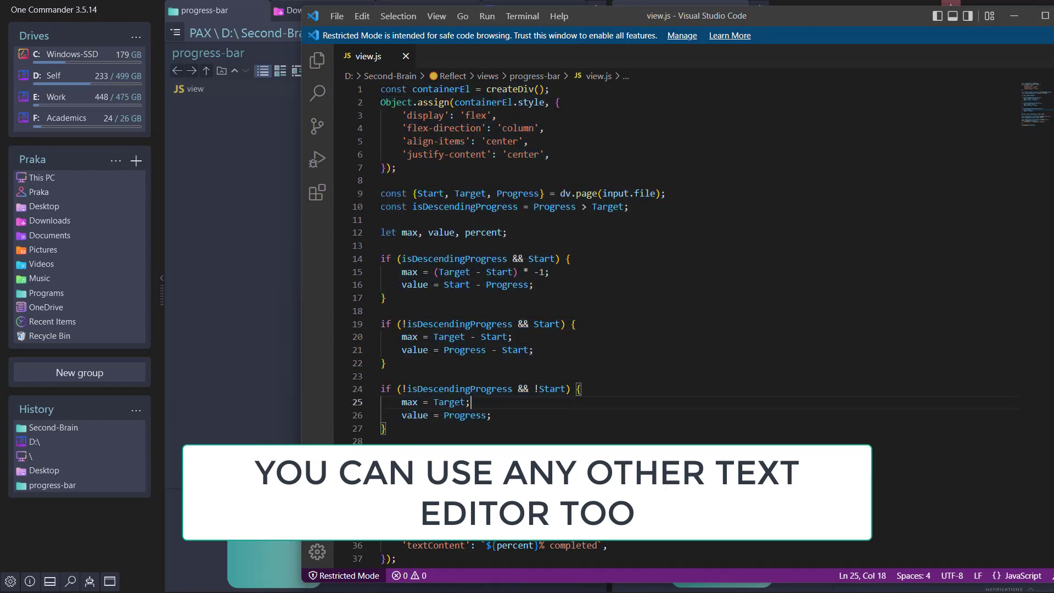
pyautogui.click(582, 429)
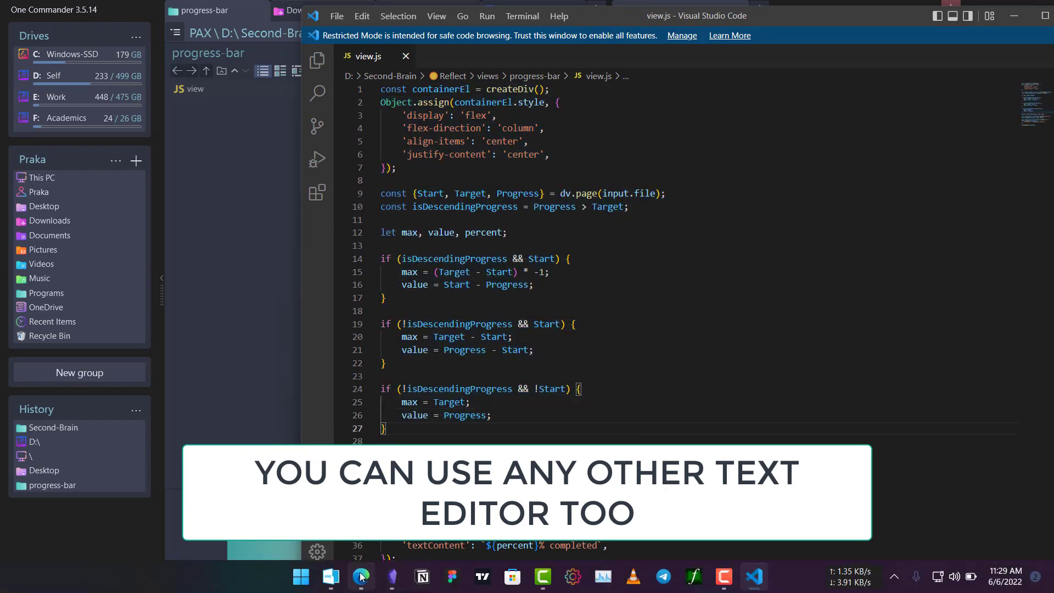
pyautogui.click(360, 577)
# - Scroll to the article's view.js listing and copy it
pyautogui.scroll(-10, 310, 277)
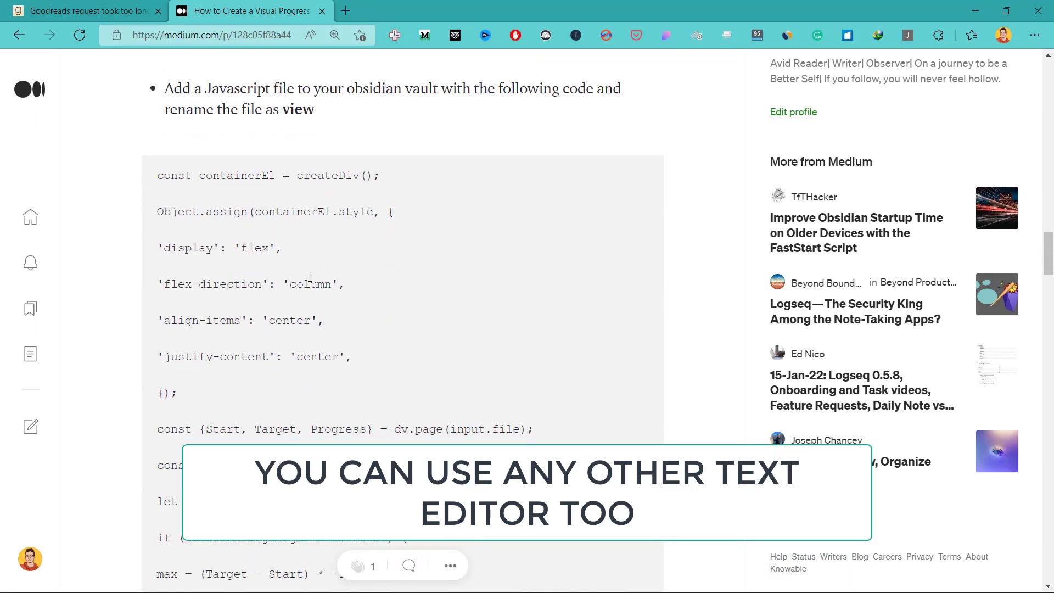
pyautogui.moveTo(158, 176); pyautogui.dragTo(409, 437)
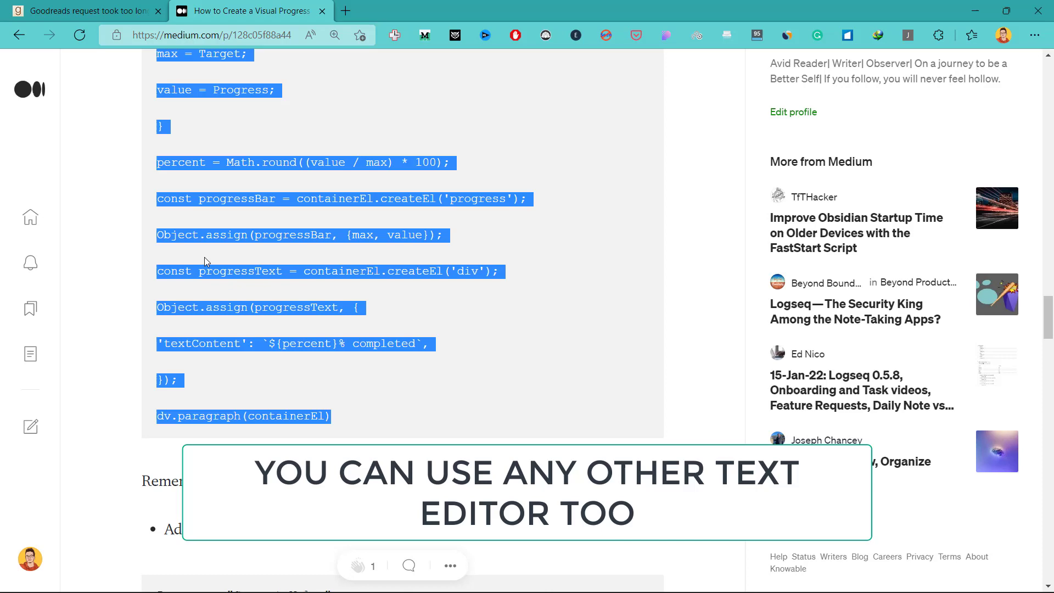
pyautogui.rightClick(206, 262)
pyautogui.click(231, 212)
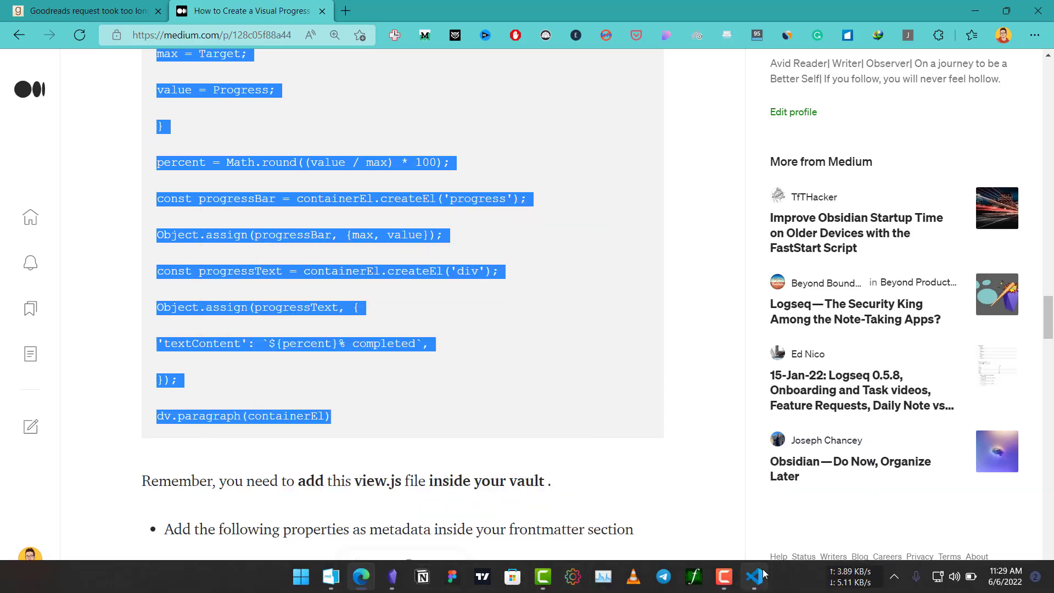
# - Compare against the view.js editor, then close Visual Studio Code and return to the article
pyautogui.click(755, 577)
pyautogui.click(541, 375)
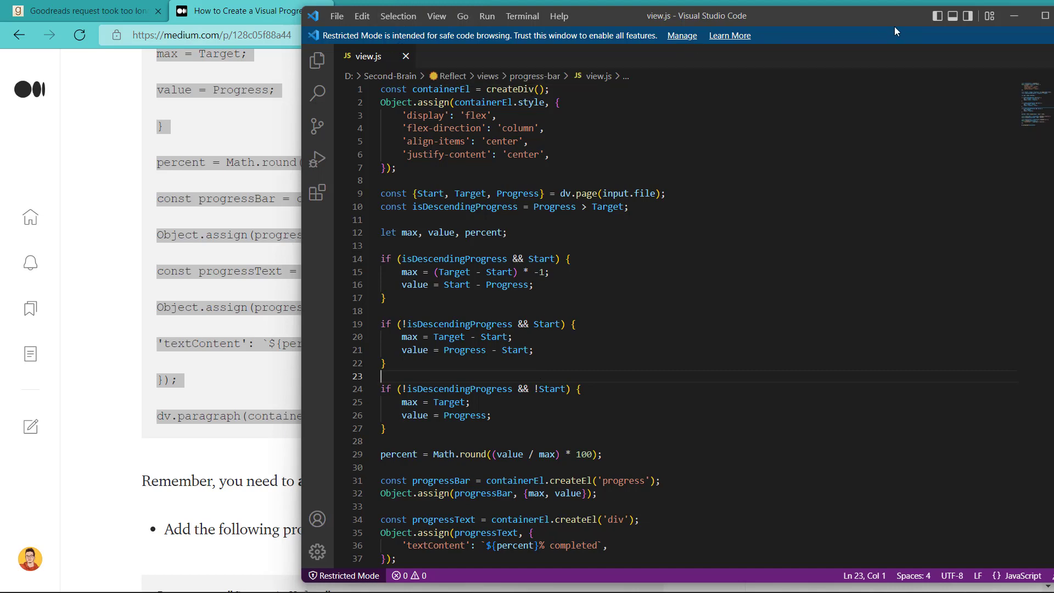
pyautogui.moveTo(895, 22); pyautogui.dragTo(558, 16)
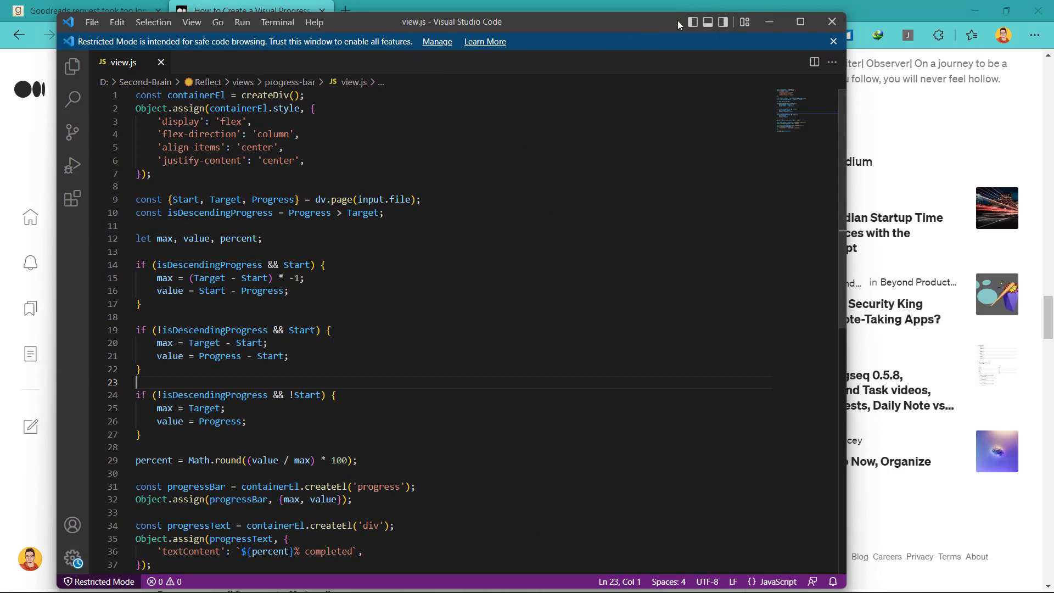
pyautogui.click(832, 23)
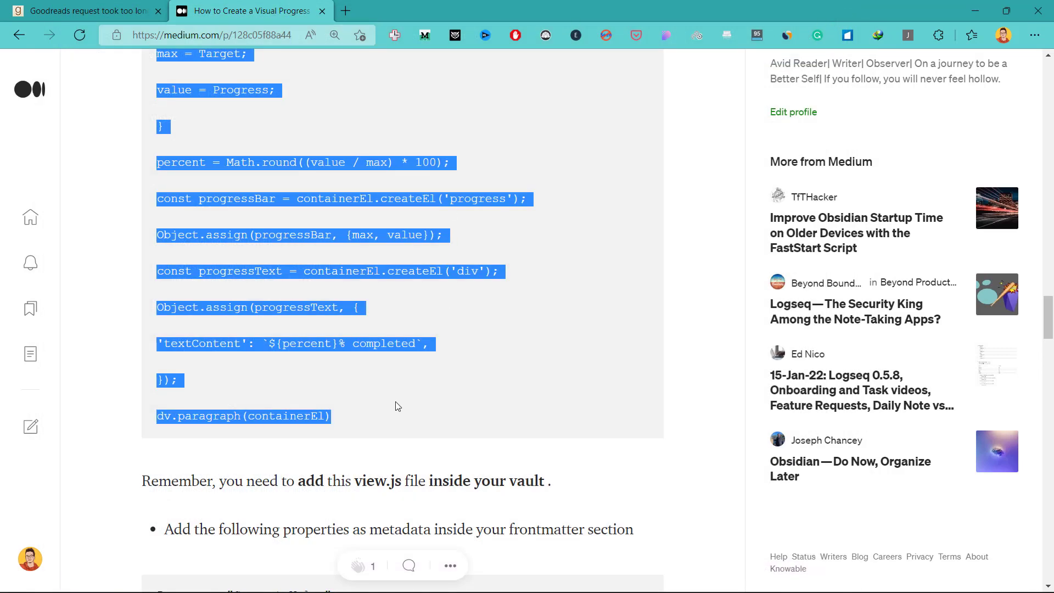
pyautogui.click(535, 417)
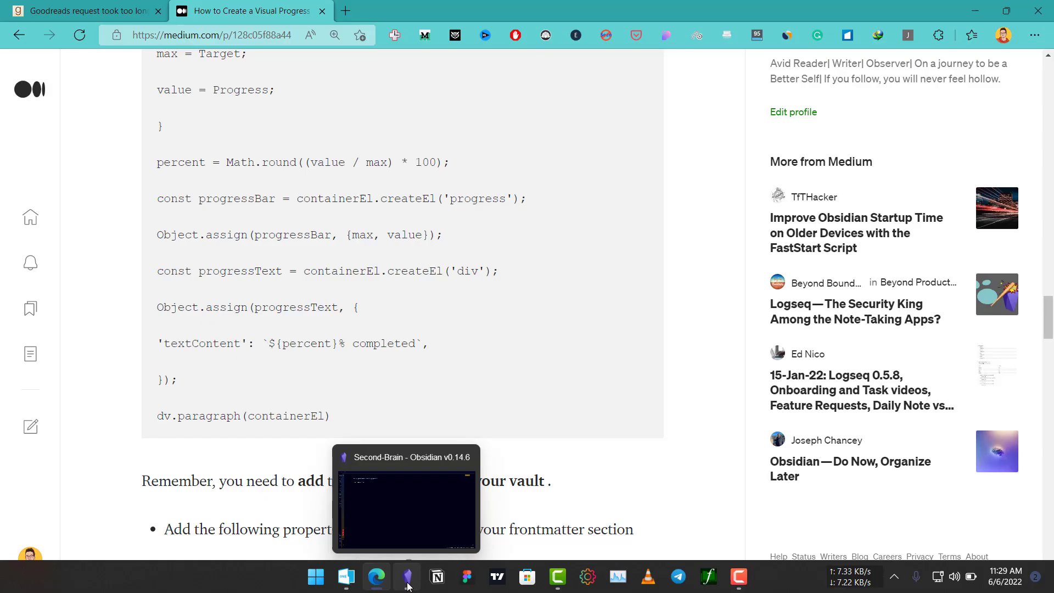
# - Replace the note's Bar progress line with frontmatter properties 'Progress : 44' and 'Target : 178'
pyautogui.click(408, 577)
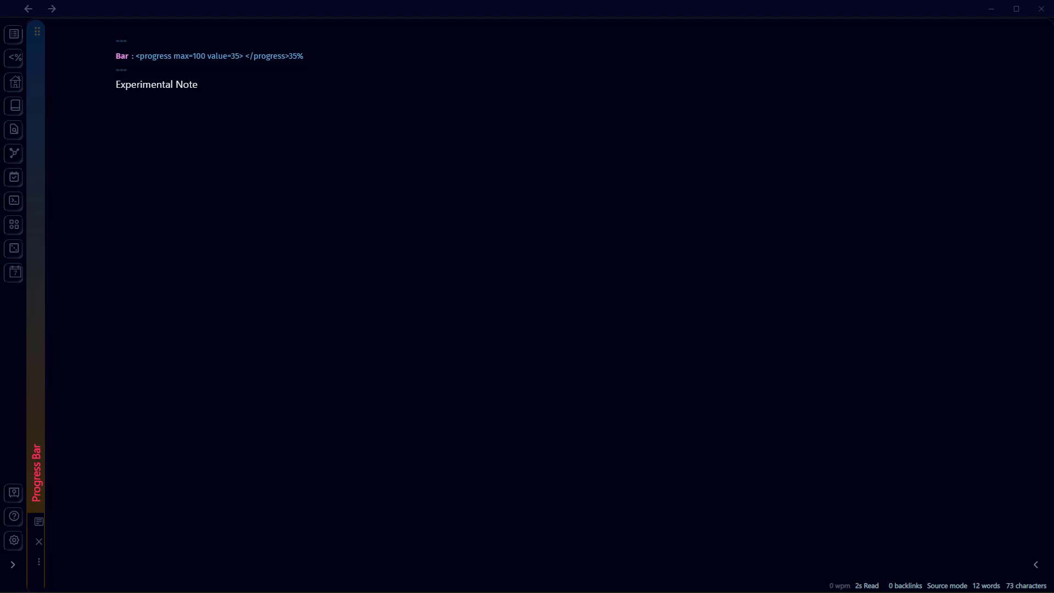
pyautogui.moveTo(321, 71); pyautogui.dragTo(116, 56)
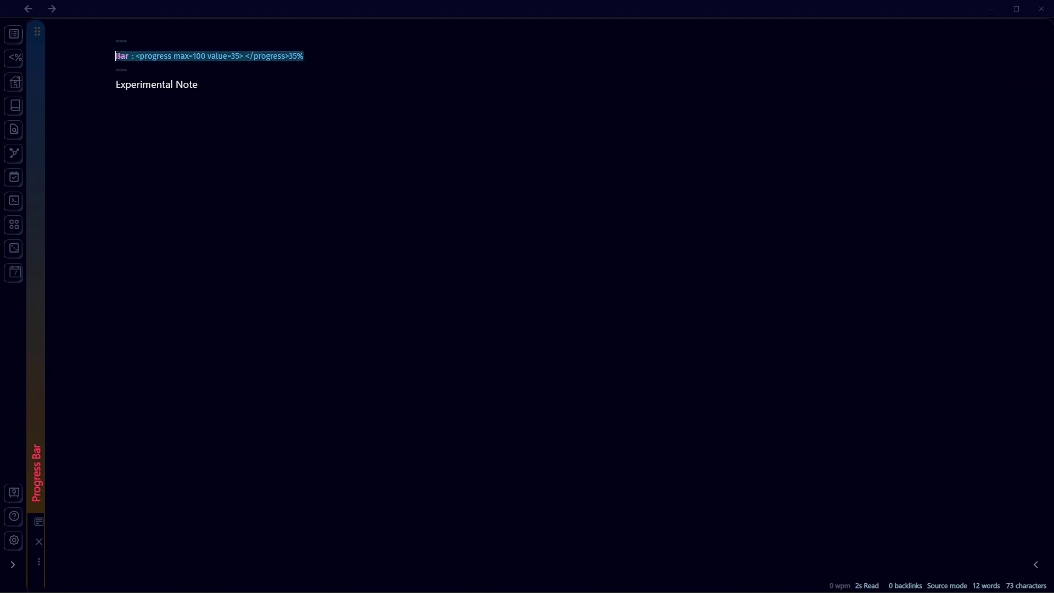
pyautogui.write('Pro')
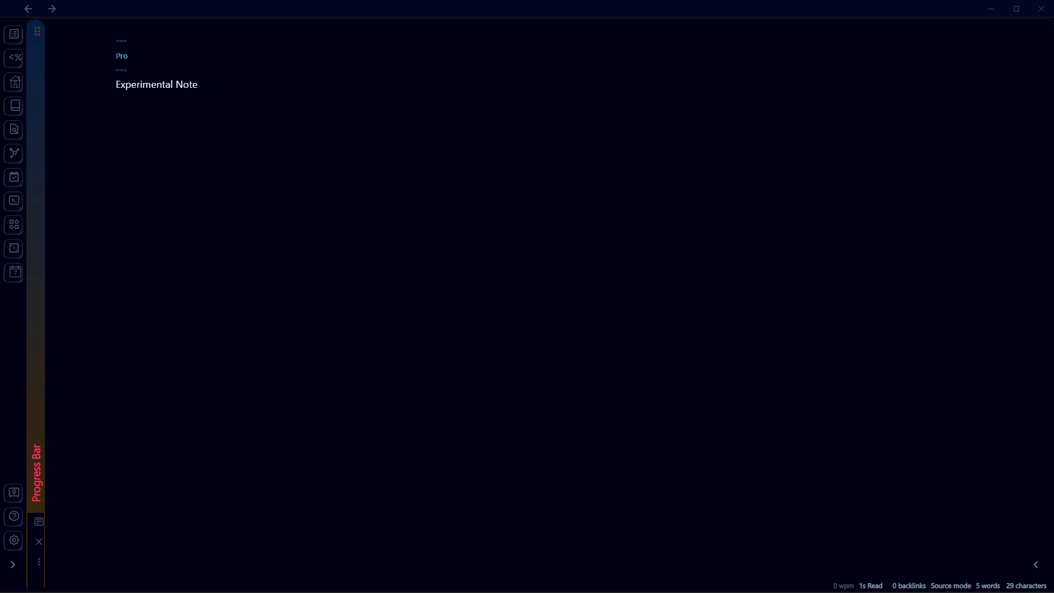
pyautogui.write('gress : 44')
pyautogui.press('Return')
pyautogui.write('T')
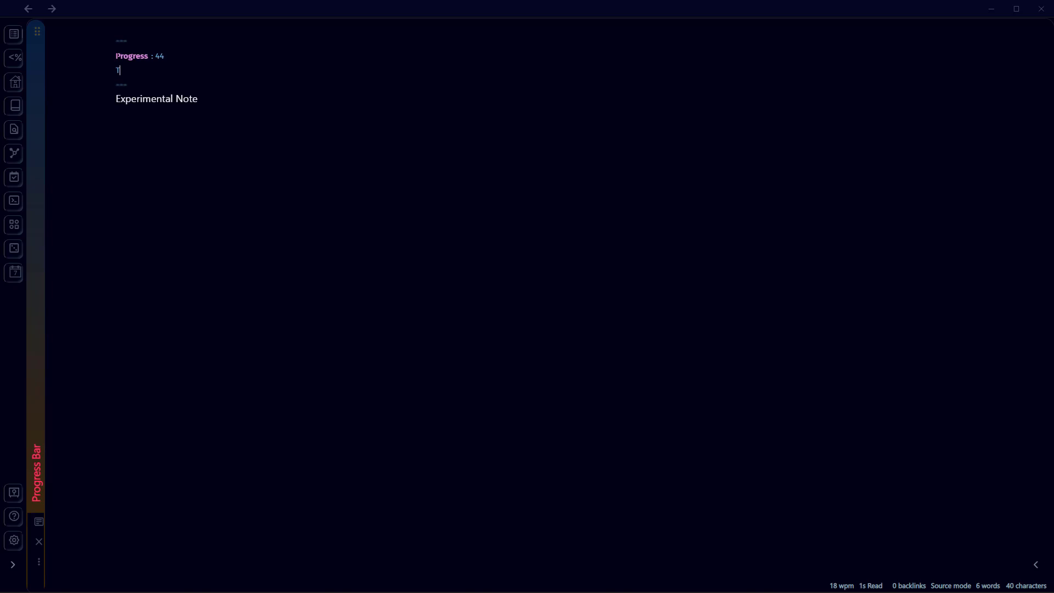
pyautogui.write('arget : 178')
# - Copy the Medium article's Bar:: dv.view code line and return to the Obsidian note
pyautogui.click(384, 574)
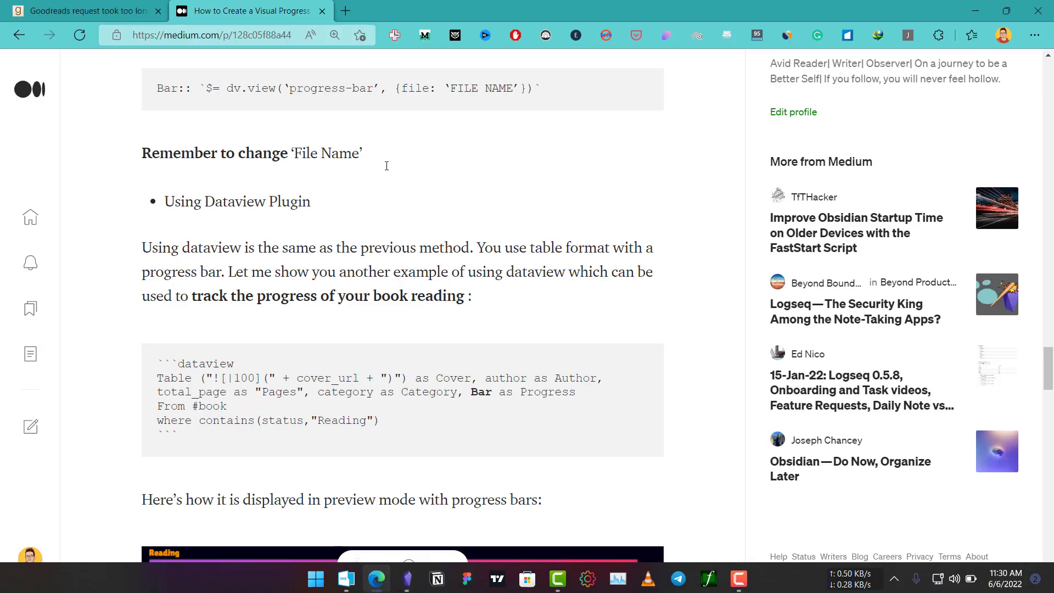
pyautogui.scroll(5, 384, 160)
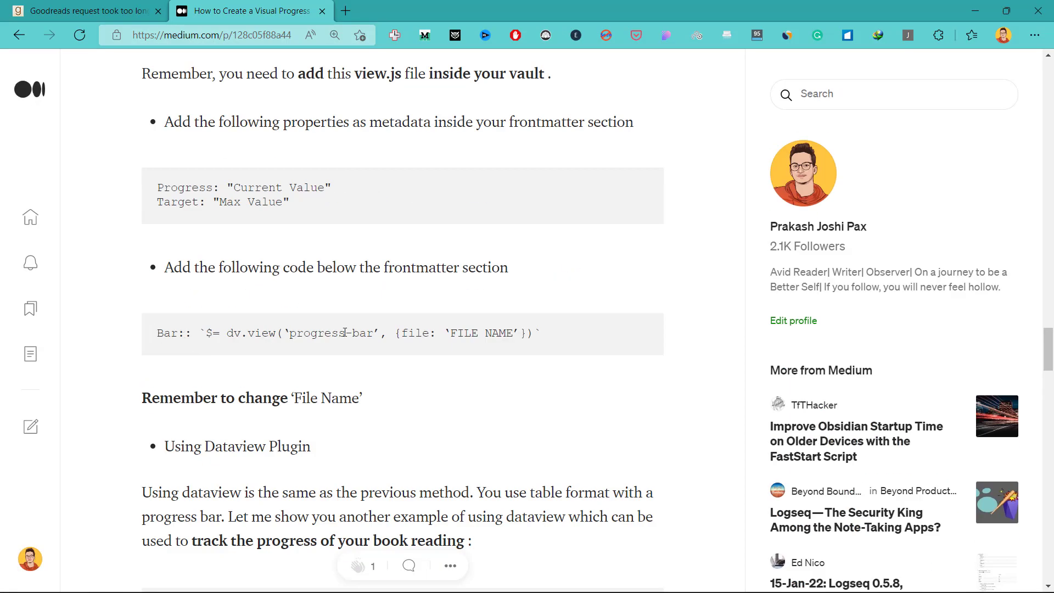
pyautogui.moveTo(156, 335); pyautogui.dragTo(553, 335)
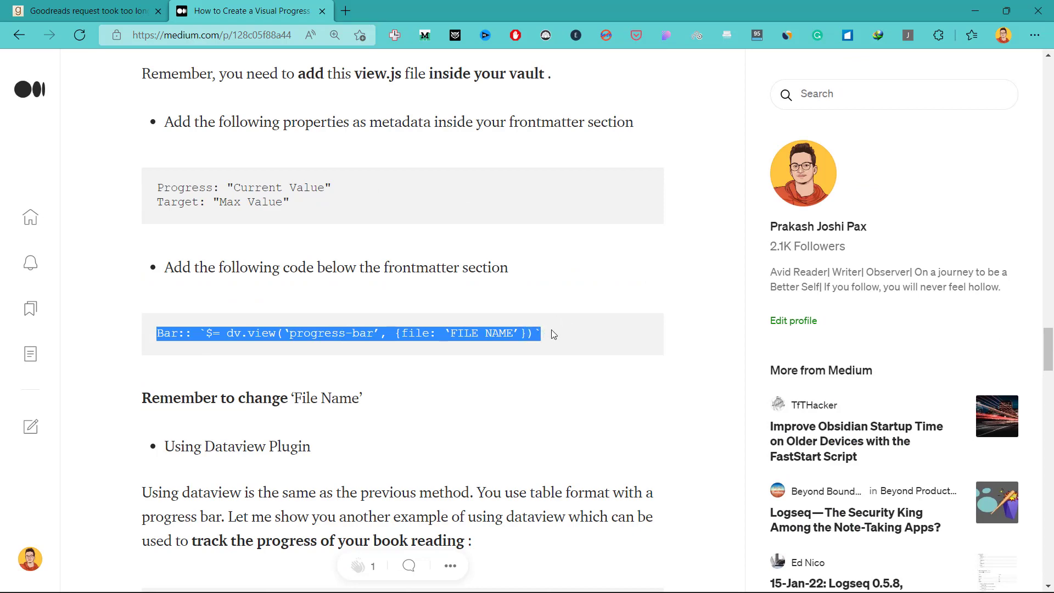
pyautogui.rightClick(506, 335)
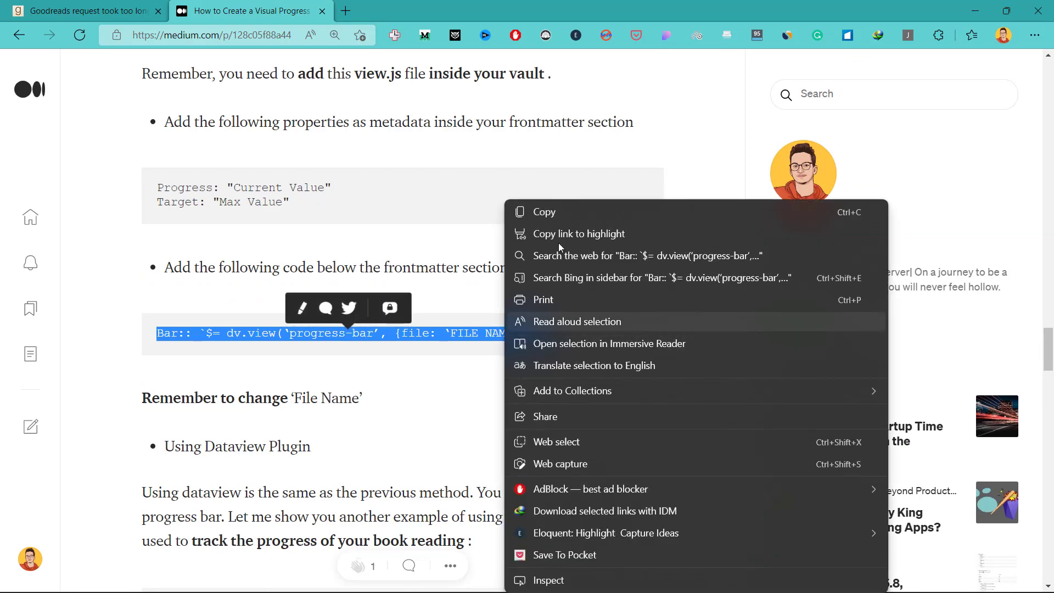
pyautogui.click(541, 212)
pyautogui.click(407, 577)
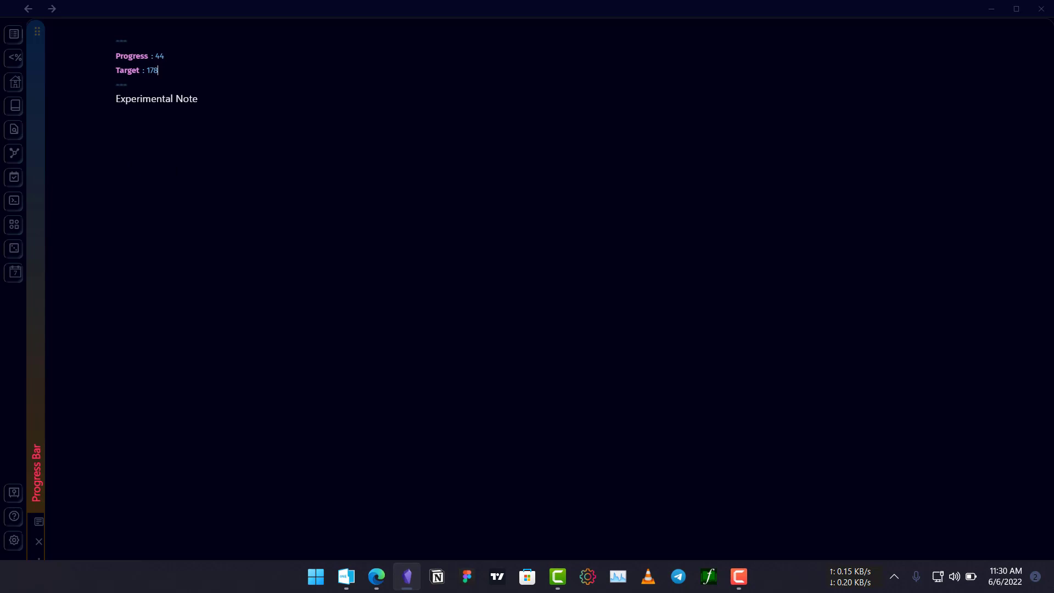
# - Paste the Bar:: dv.view line above Experimental Note with FILE NAME replaced by 'Progress Bar', showing the rendered bar
pyautogui.click(115, 99)
pyautogui.press('Return')
pyautogui.press('Return')
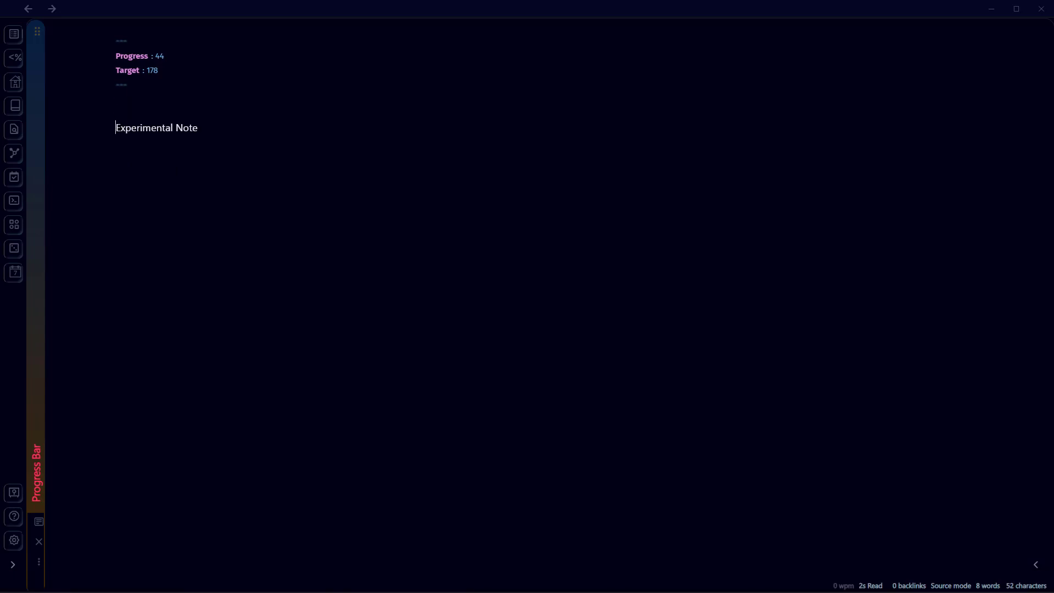
pyautogui.hotkey('ctrl', 'v')
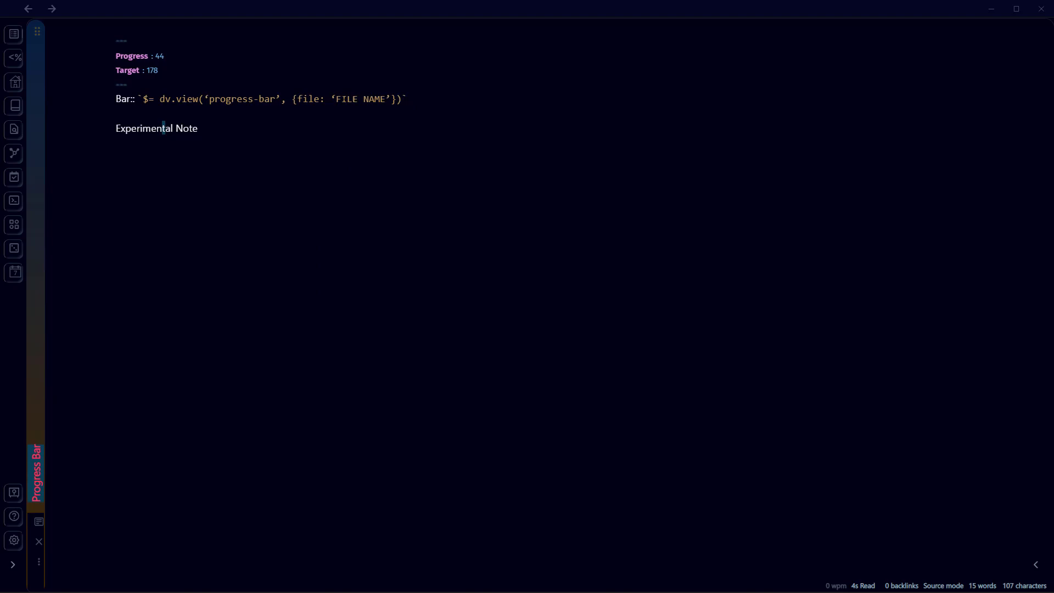
pyautogui.moveTo(336, 98); pyautogui.dragTo(386, 99)
pyautogui.hotkey('ctrl', 'v')
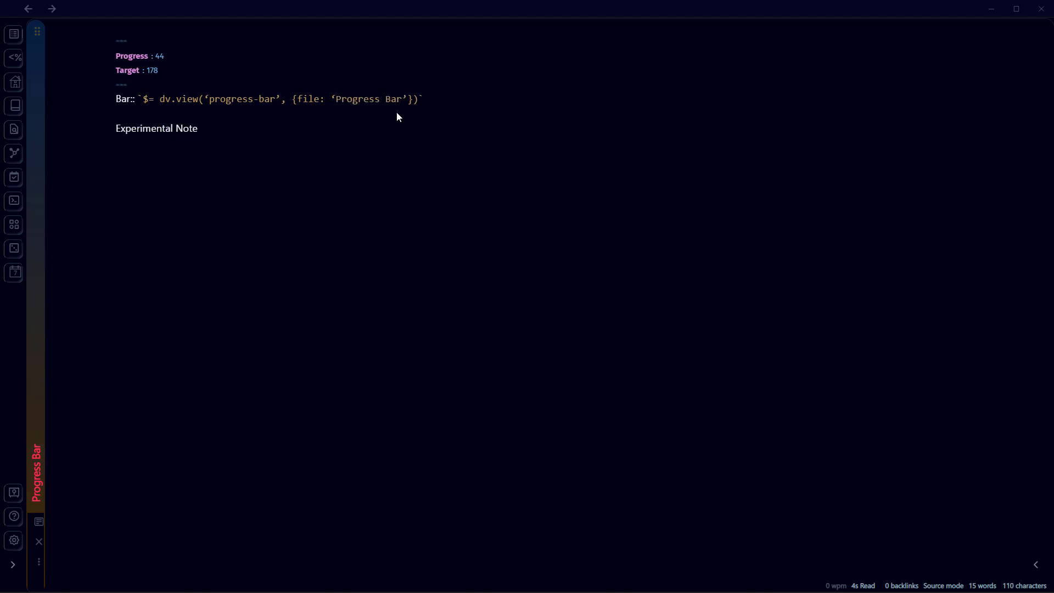
pyautogui.hotkey('ctrl', 'e')
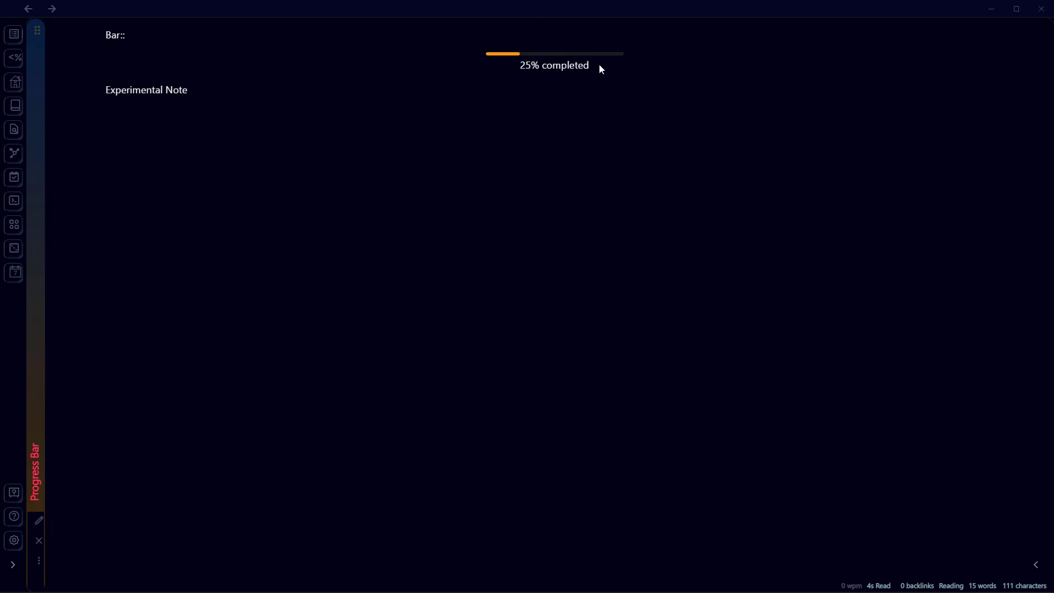
# - Go back two notes, open Datview to check Progress Bar's 25% completed row, then open Progress Bar
pyautogui.click(28, 9)
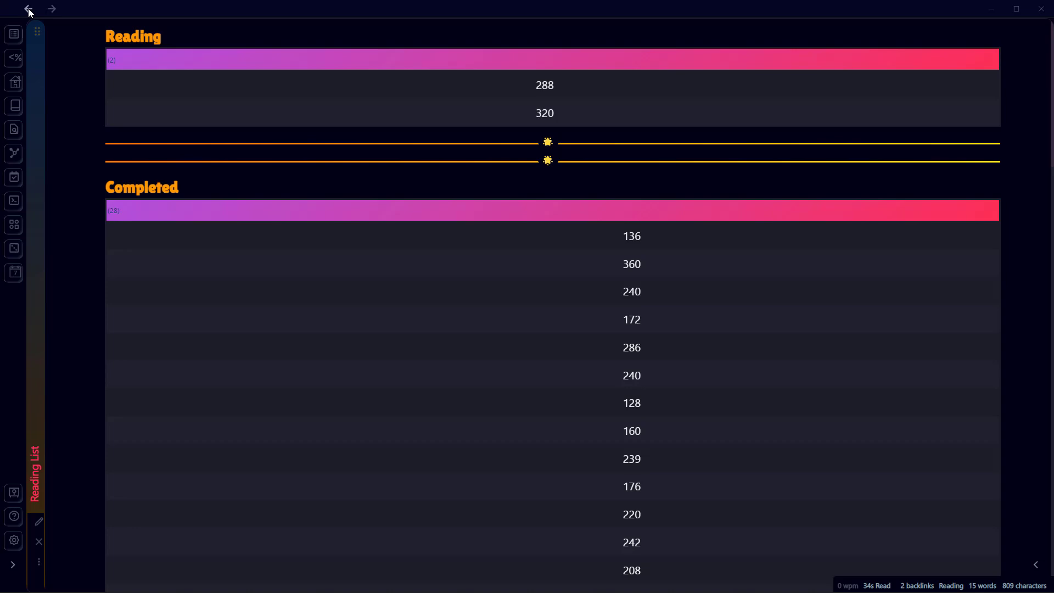
pyautogui.click(28, 9)
pyautogui.hotkey('alt', 'f')
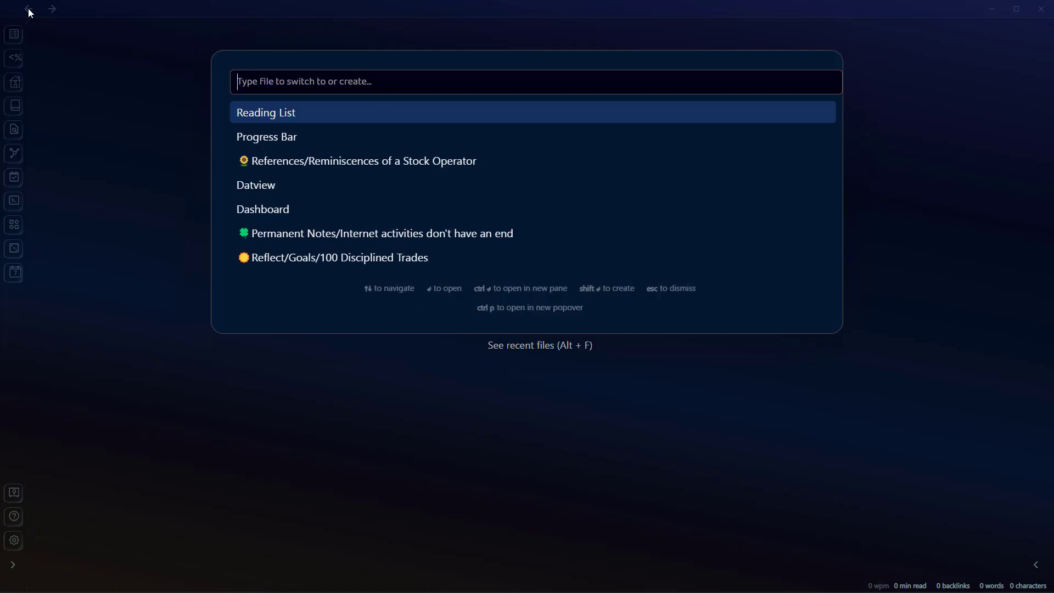
pyautogui.write('data')
pyautogui.press('BackSpace')
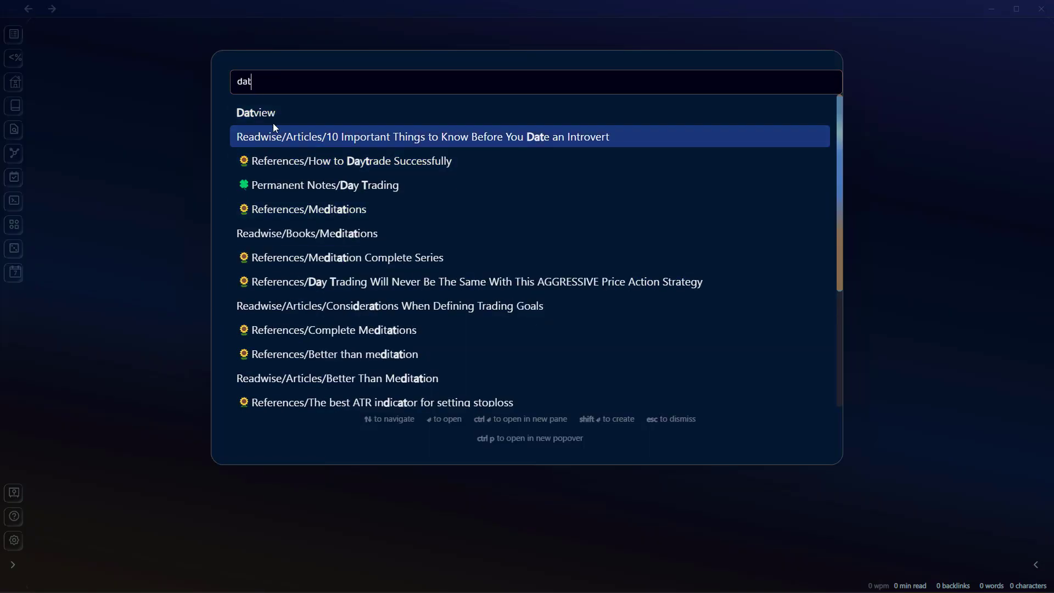
pyautogui.click(277, 111)
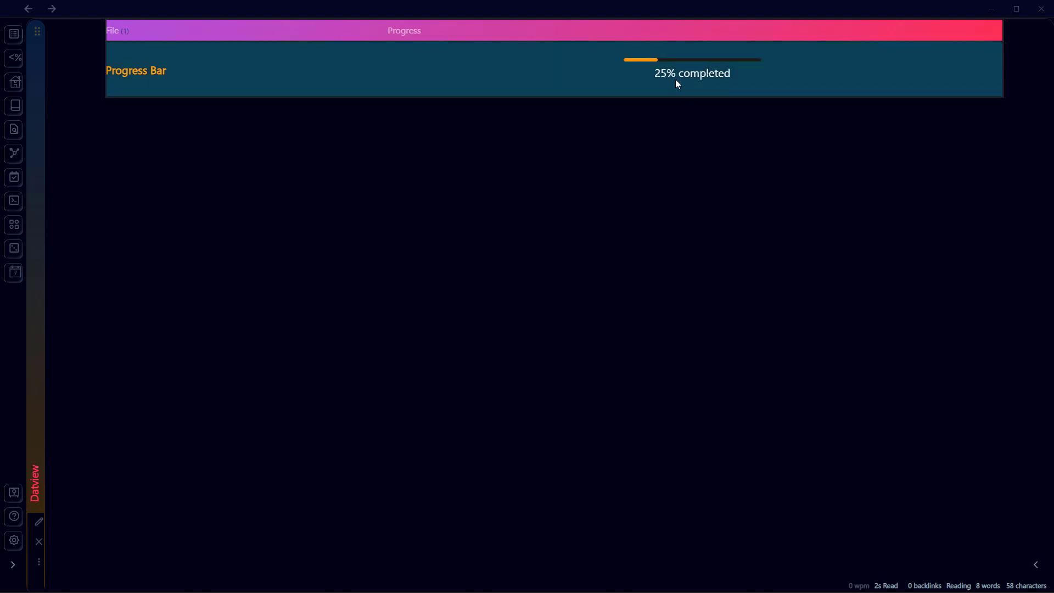
pyautogui.tripleClick(709, 77)
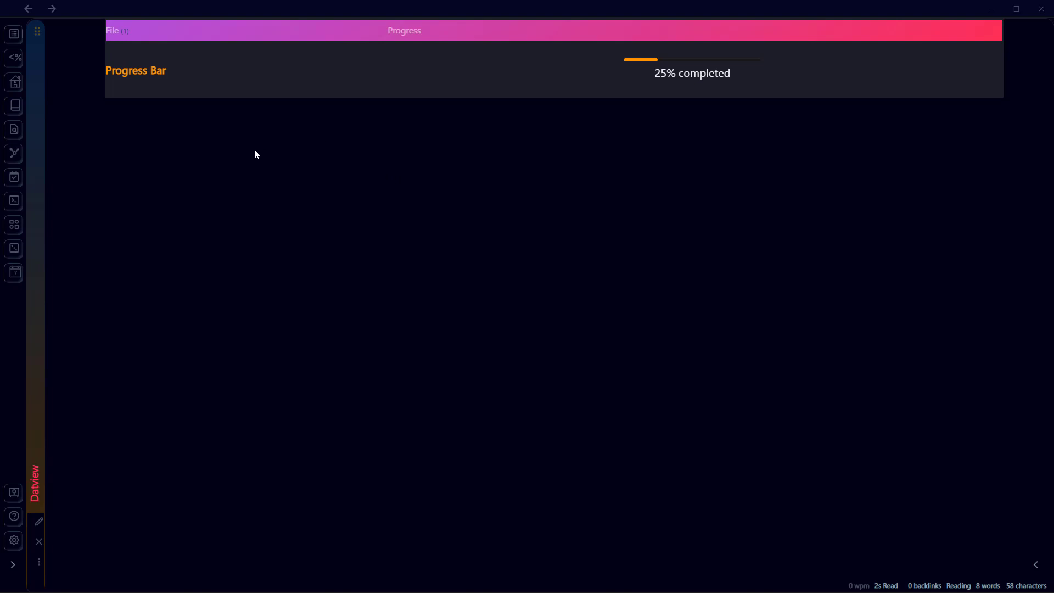
pyautogui.click(138, 71)
# - Inspect the inline dv.view line in source mode, then open the Reading List note with 35% and 20% bars
pyautogui.hotkey('ctrl', 'e')
pyautogui.moveTo(141, 99); pyautogui.dragTo(115, 102)
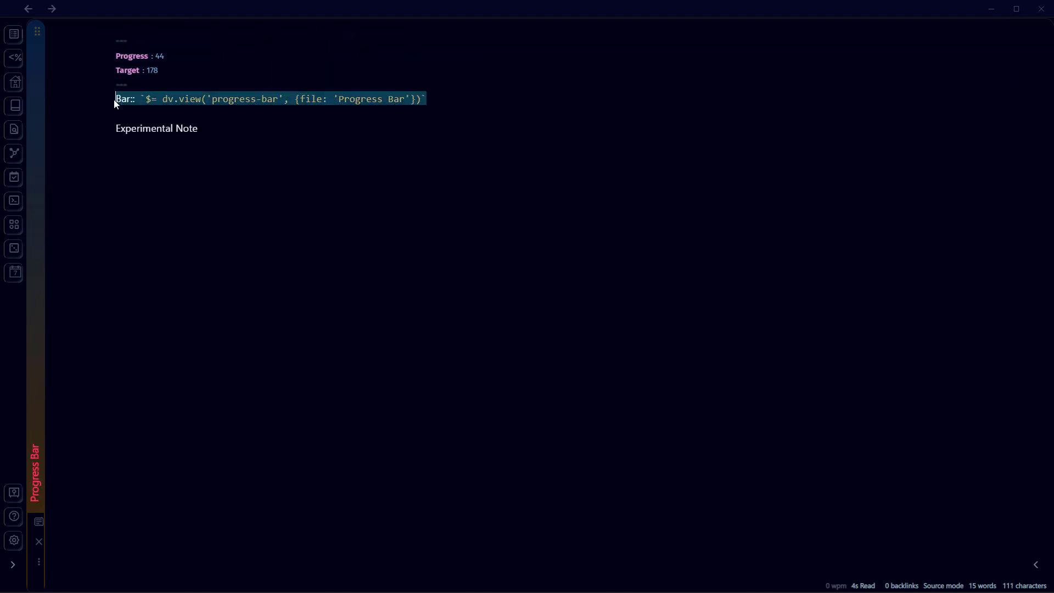
pyautogui.click(198, 128)
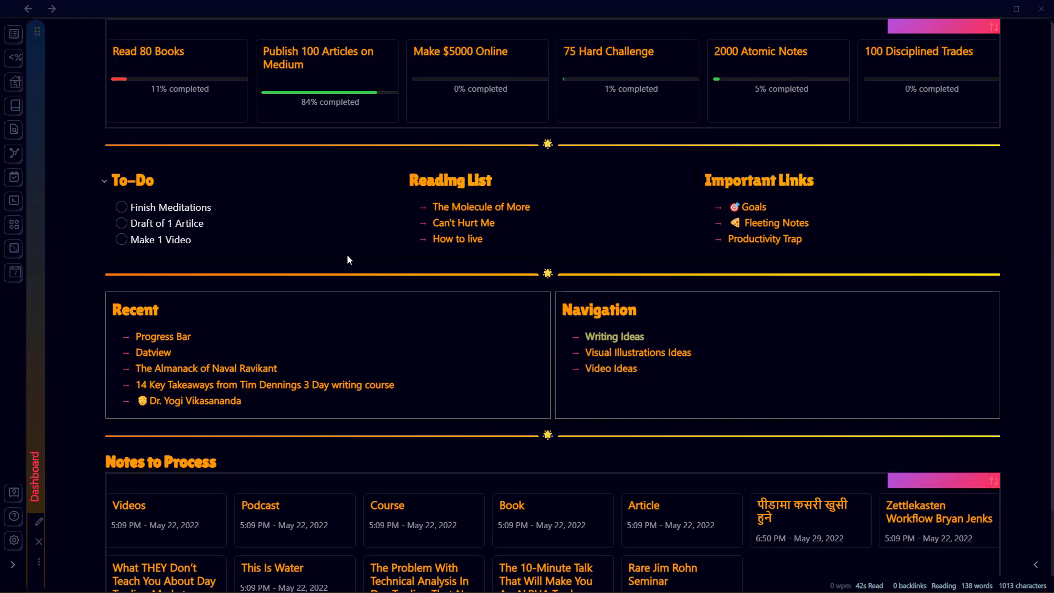
pyautogui.scroll(-2, 680, 180)
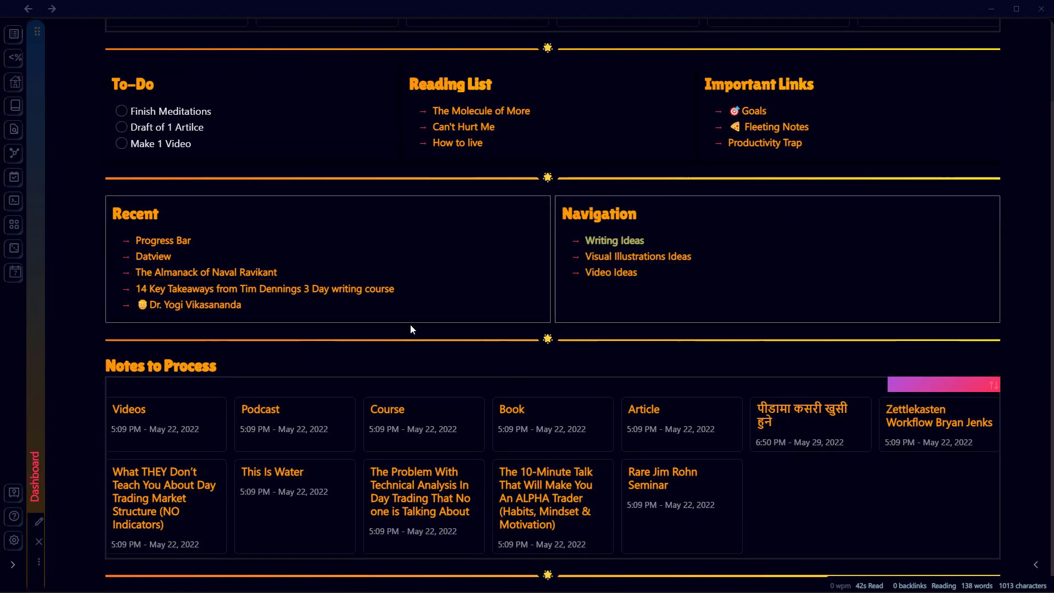
pyautogui.click(459, 84)
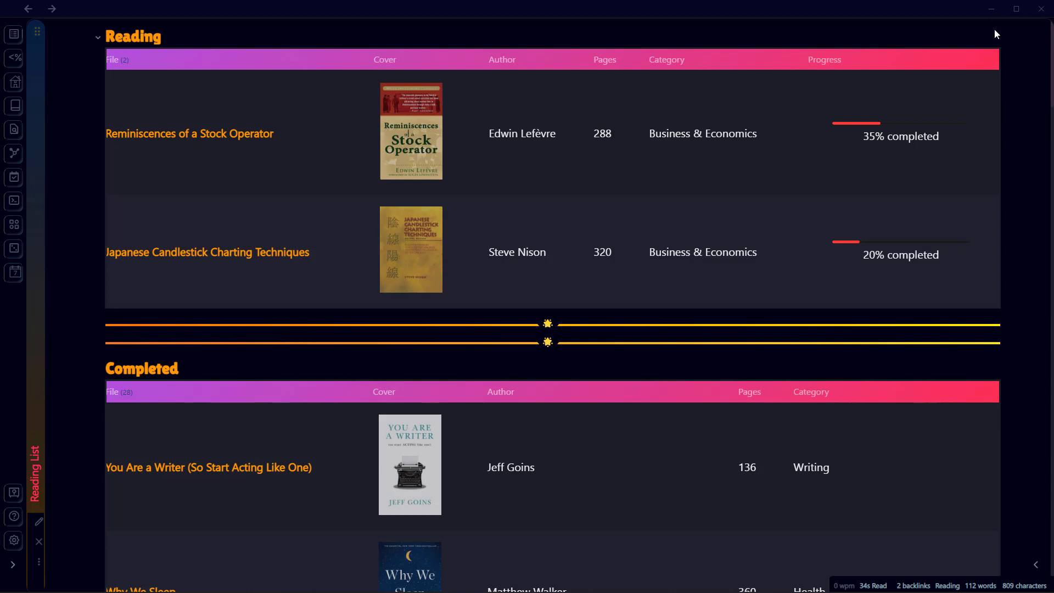
# - Minimise Obsidian, the Edge browser and One Commander so only the desktop shows
pyautogui.click(994, 13)
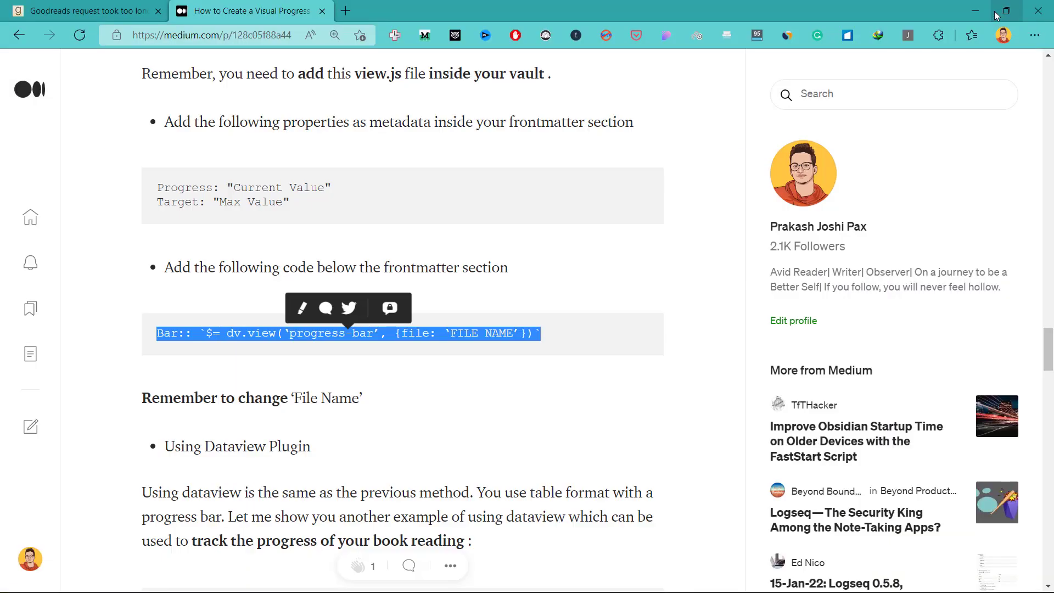
pyautogui.click(989, 15)
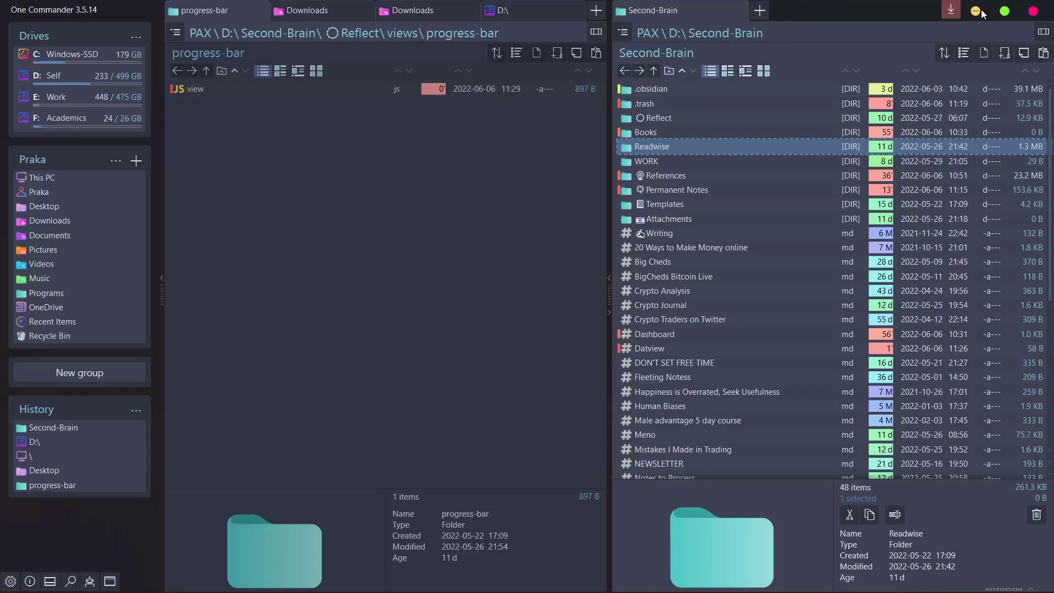
pyautogui.click(977, 11)
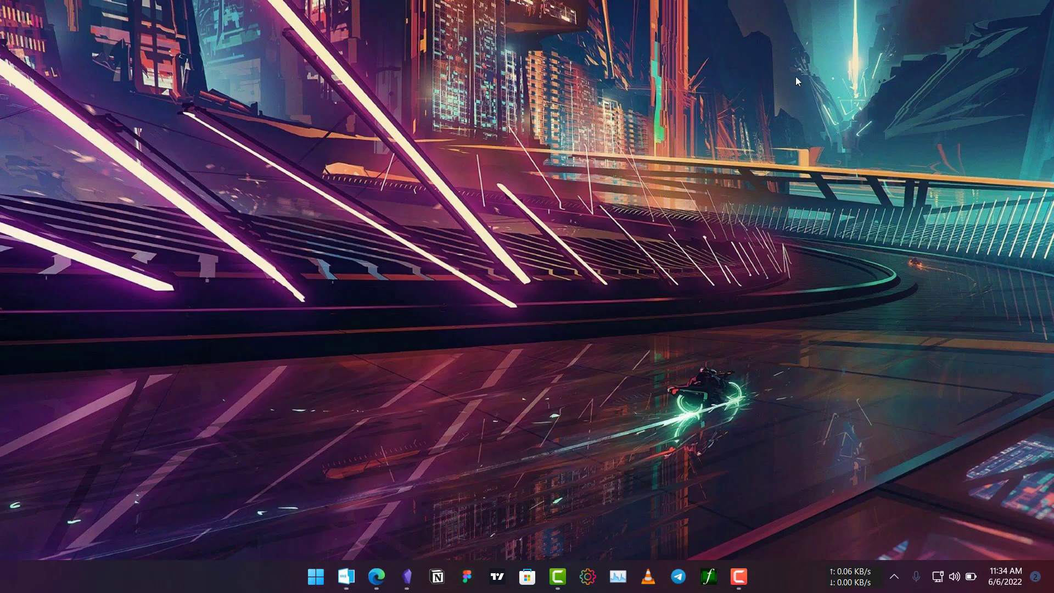